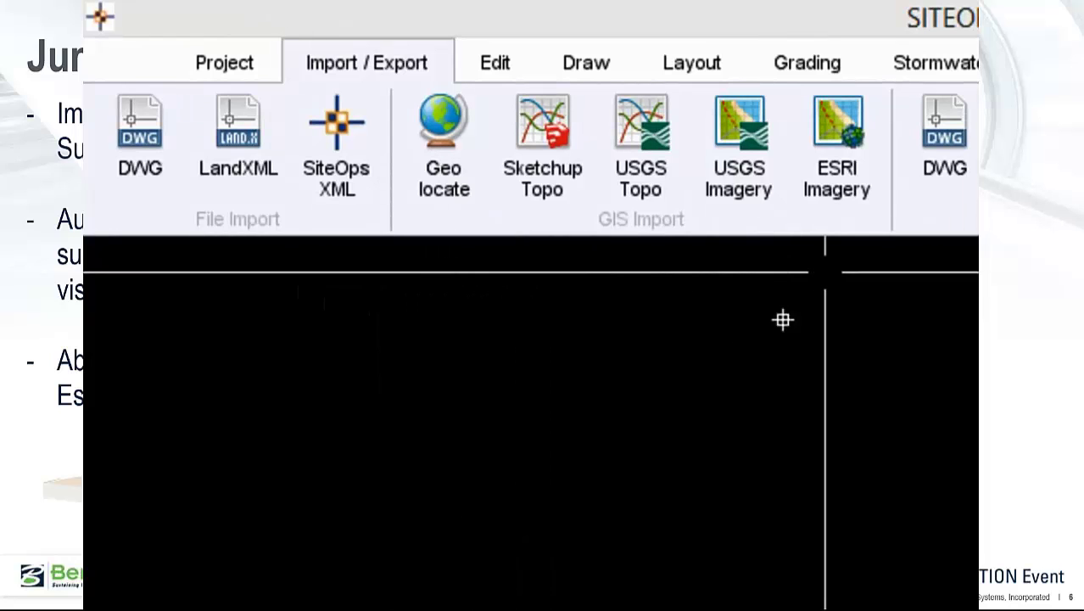
Geolocate the project by searching the map for "East 75 and Book, Naperville, Il"
click(455, 144)
text(East 75 and Book)
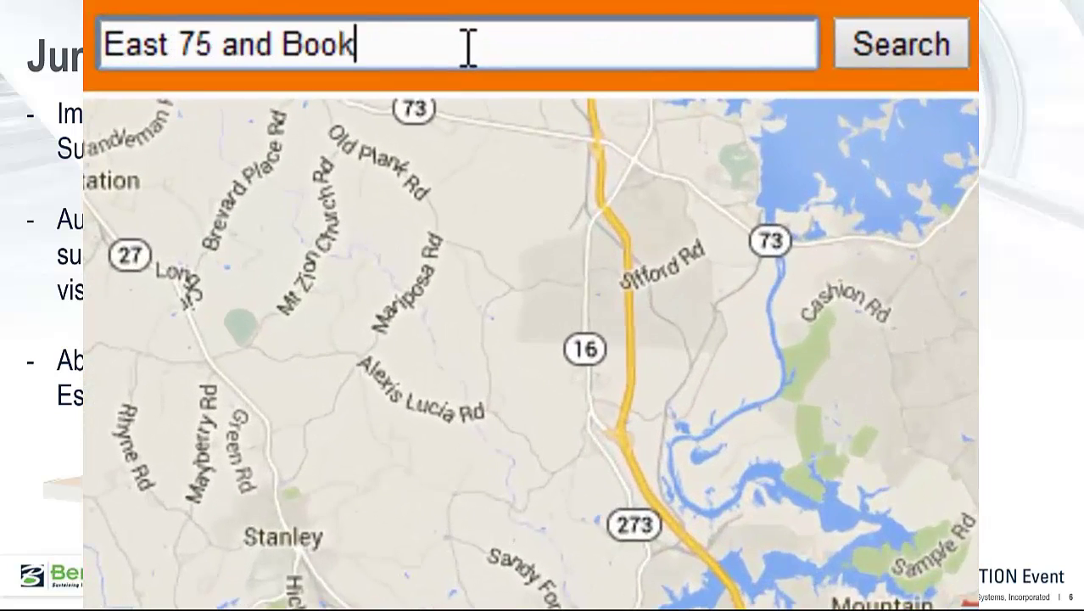
text(, Naperville, )
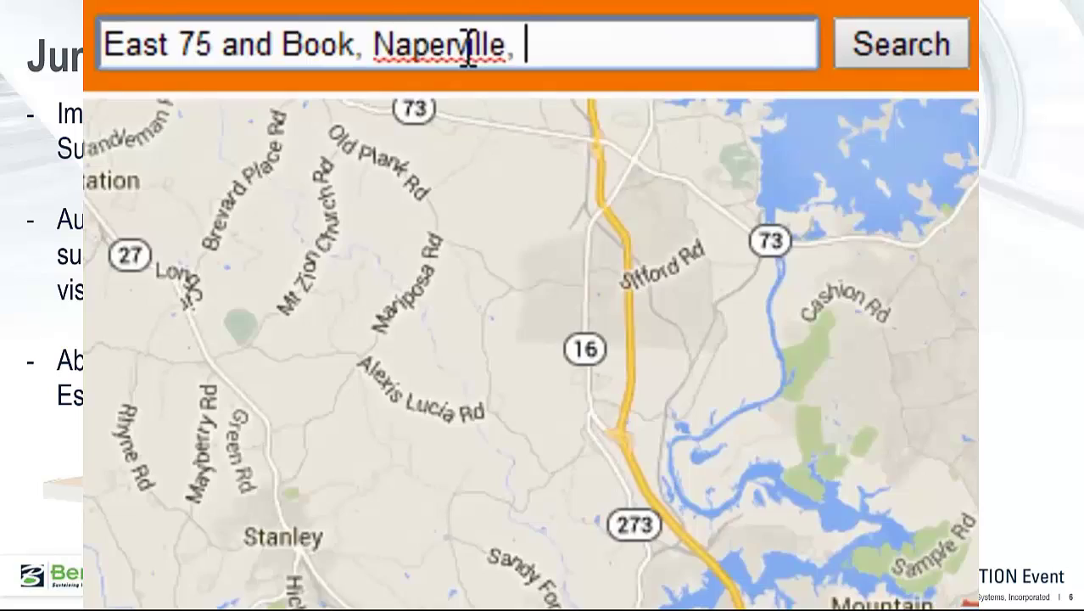
text(Il)
key(Return)
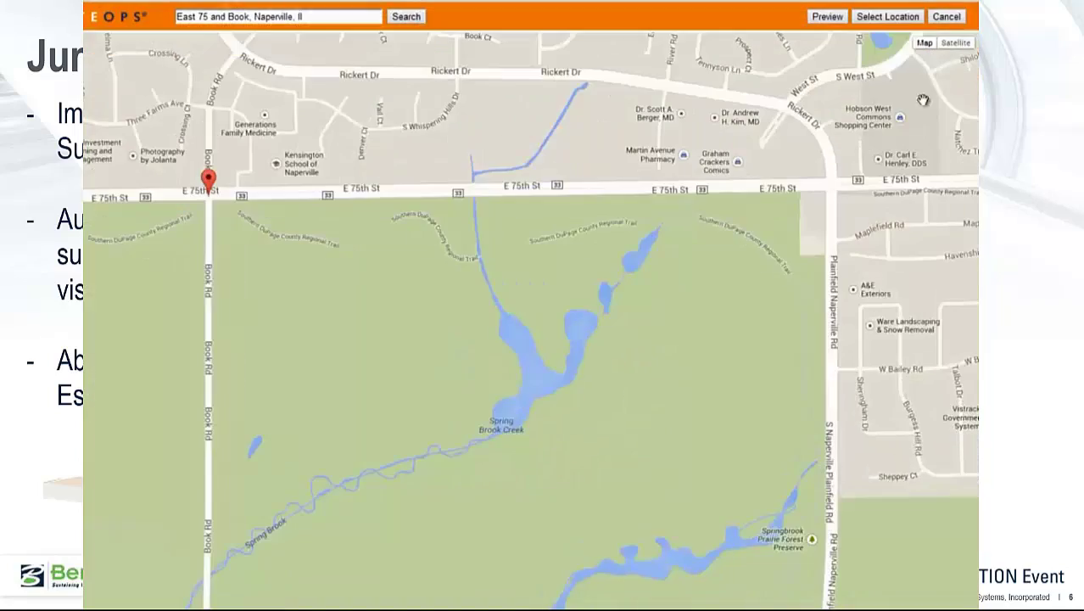
Show the site in satellite view, frame the land south of E 75th St, and accept it as the project location
click(957, 49)
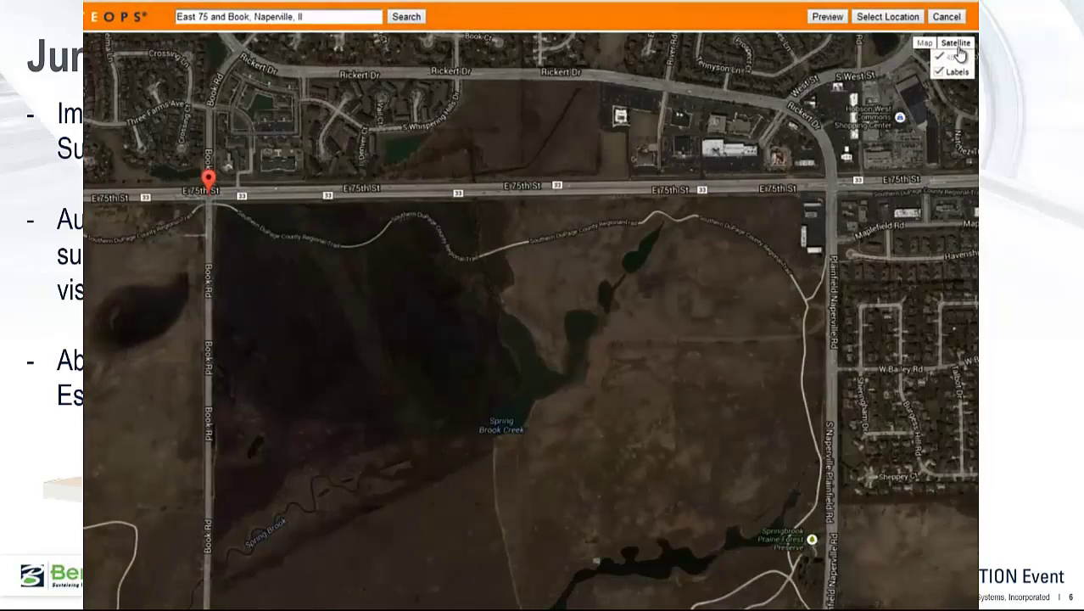
drag(759, 258, 757, 224)
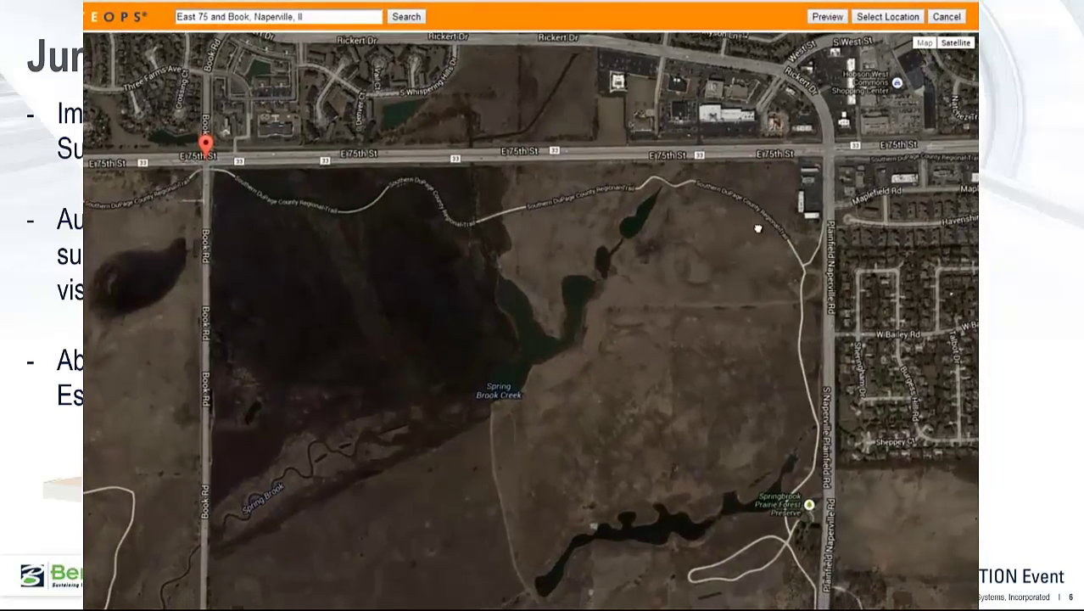
click(887, 17)
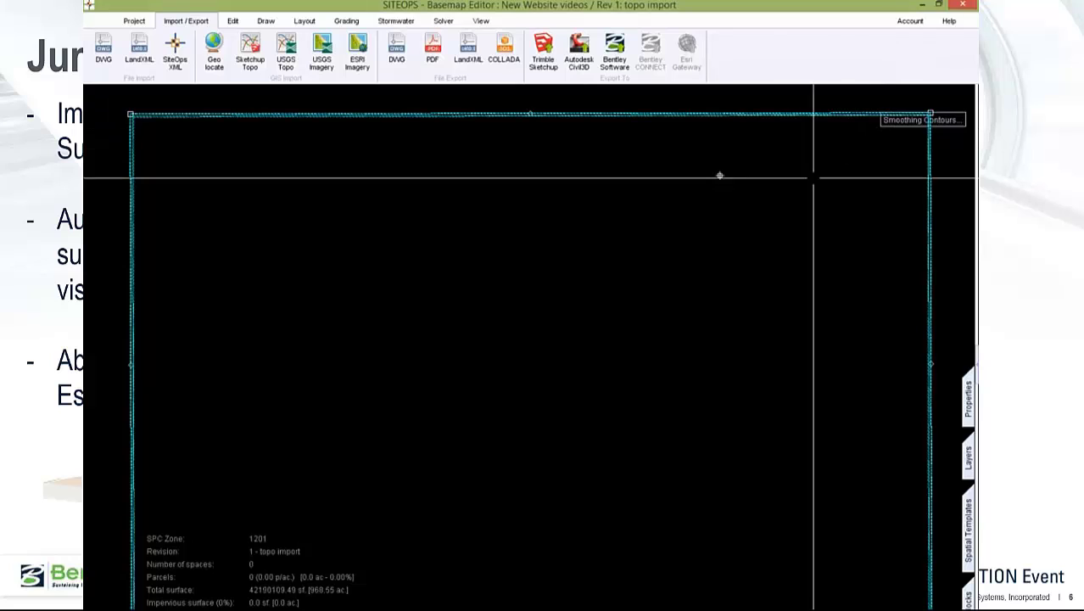
Import the USGS topography for the site and request the World_Imagery map from the ESRI server
click(288, 54)
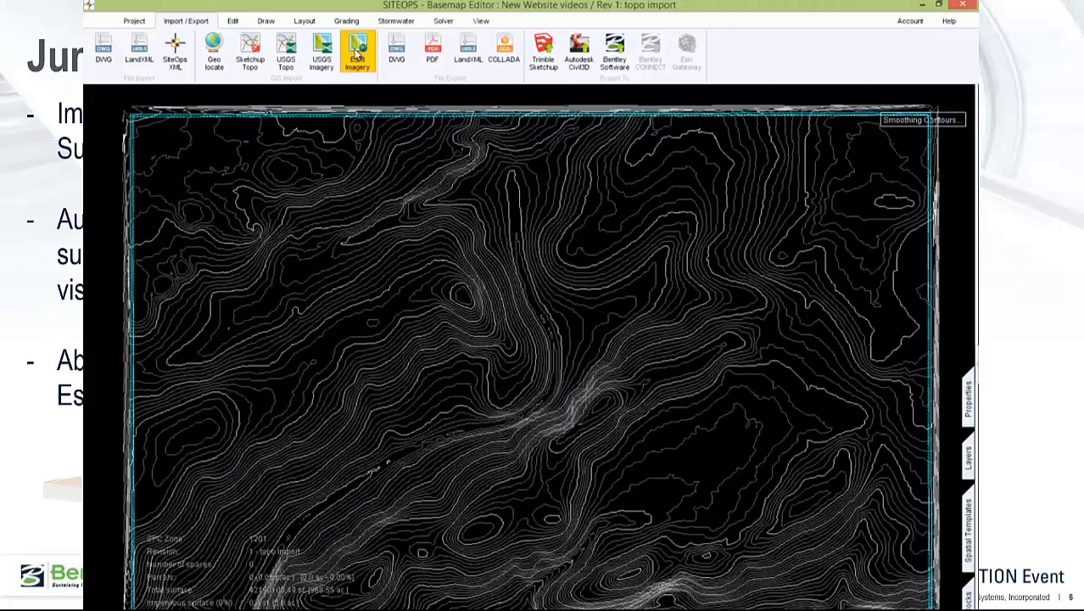
click(357, 55)
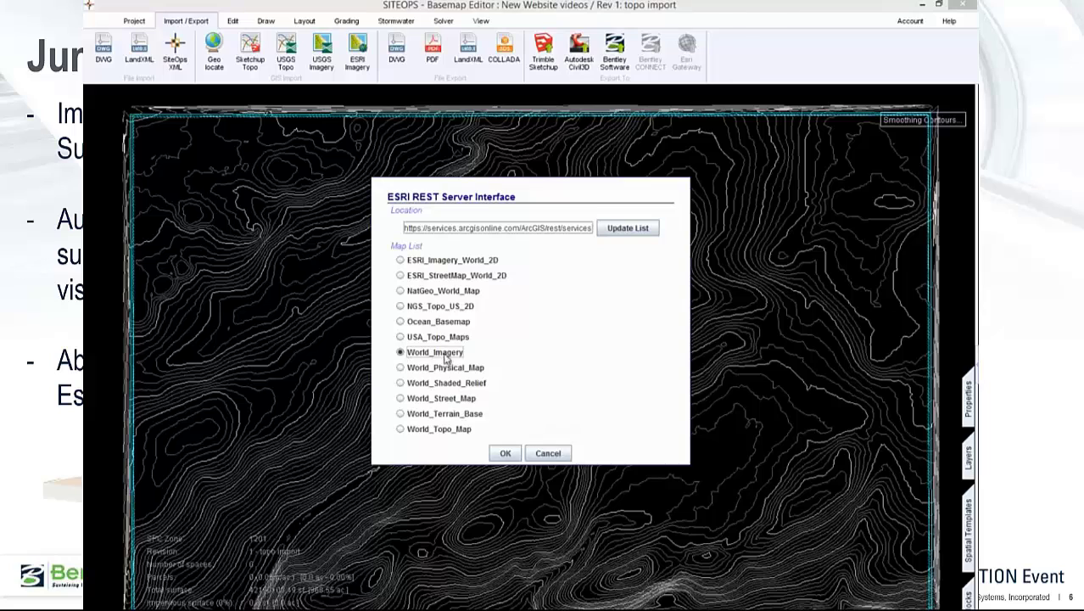
click(506, 453)
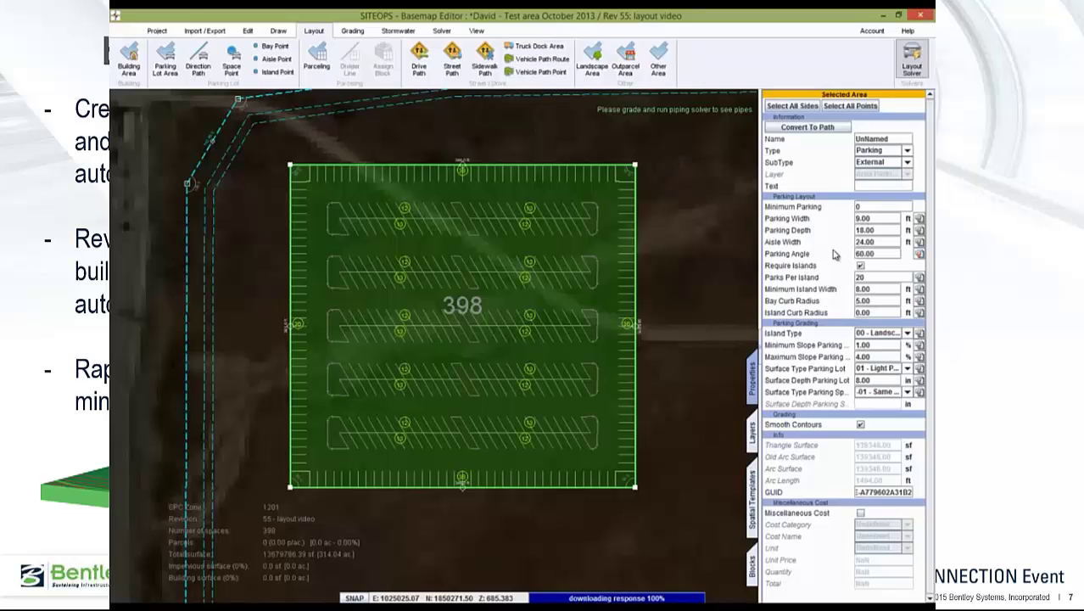
Create a building rectangle 300 ft wide and 150 ft high, placed over the parking lot's west edge
drag(635, 166, 626, 204)
click(653, 203)
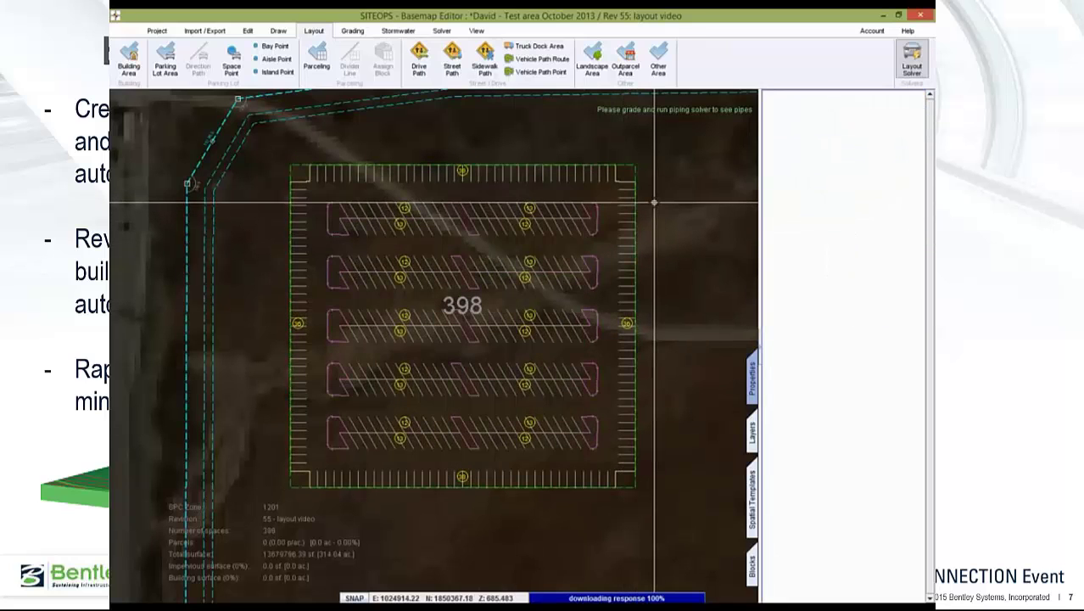
click(128, 64)
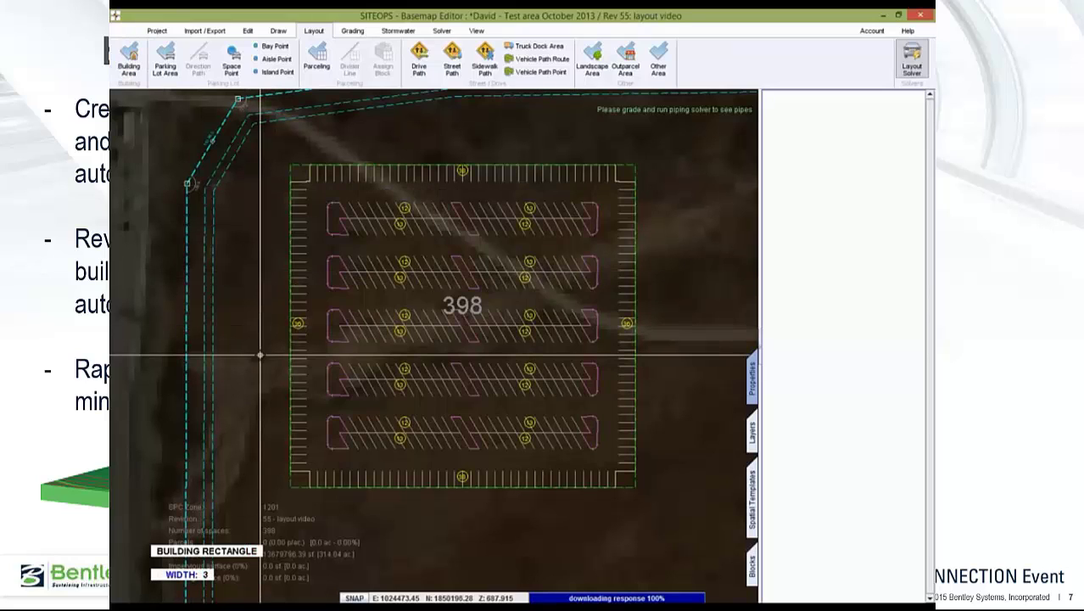
key(Return)
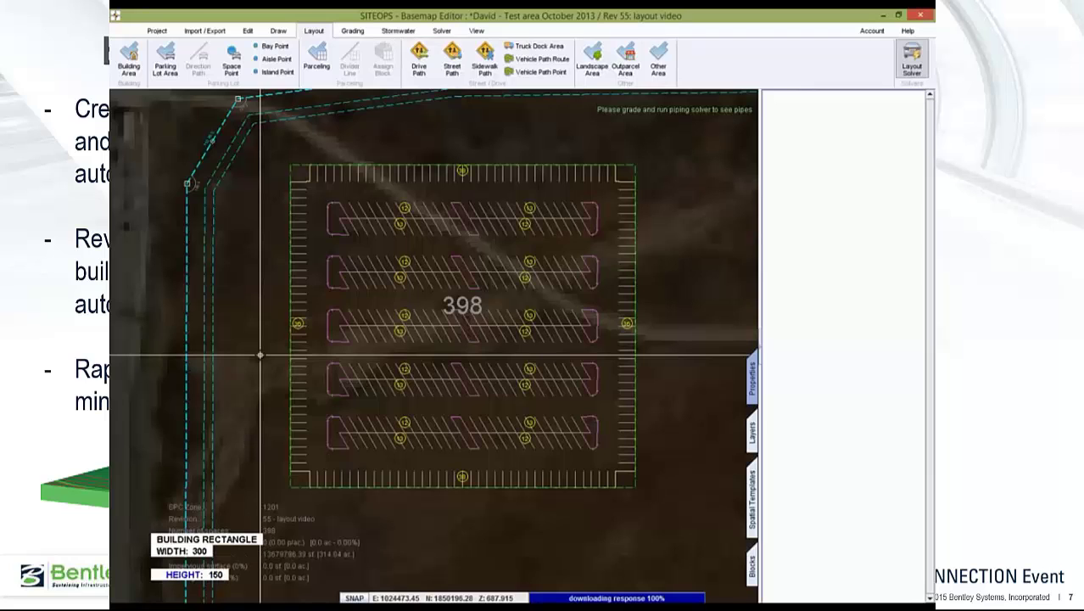
text(150)
key(Return)
click(260, 355)
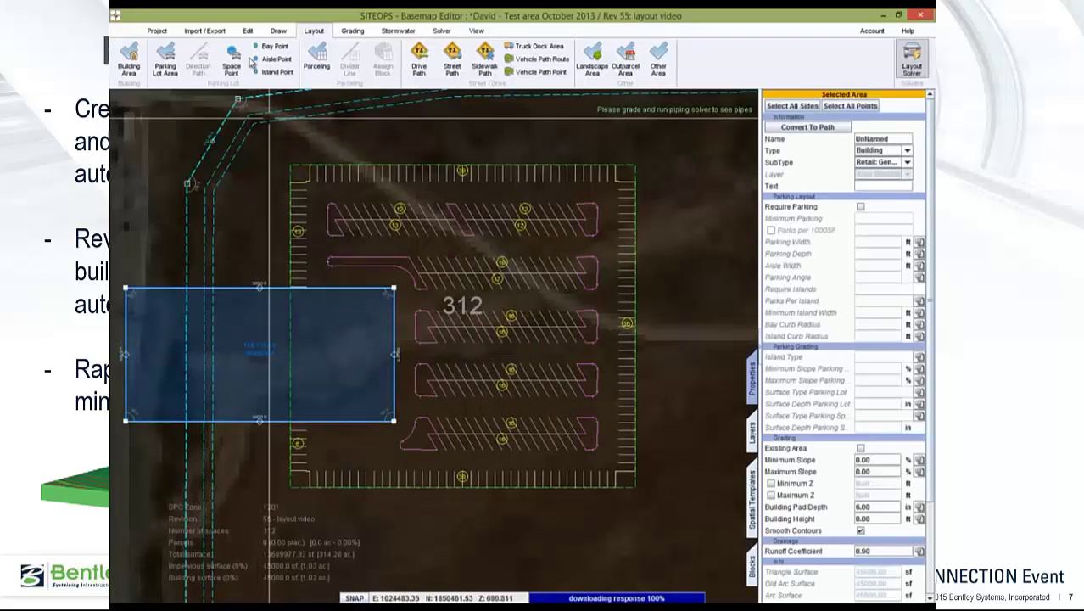
Move the building into the southern half of the parking lot, centred between its west and east edges
click(248, 30)
click(263, 55)
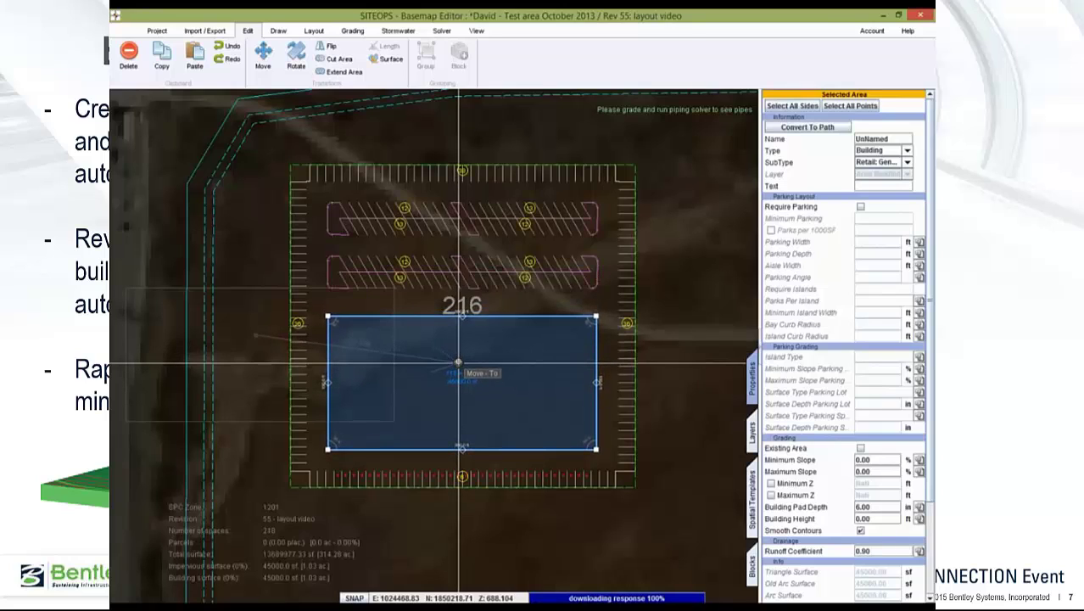
click(458, 360)
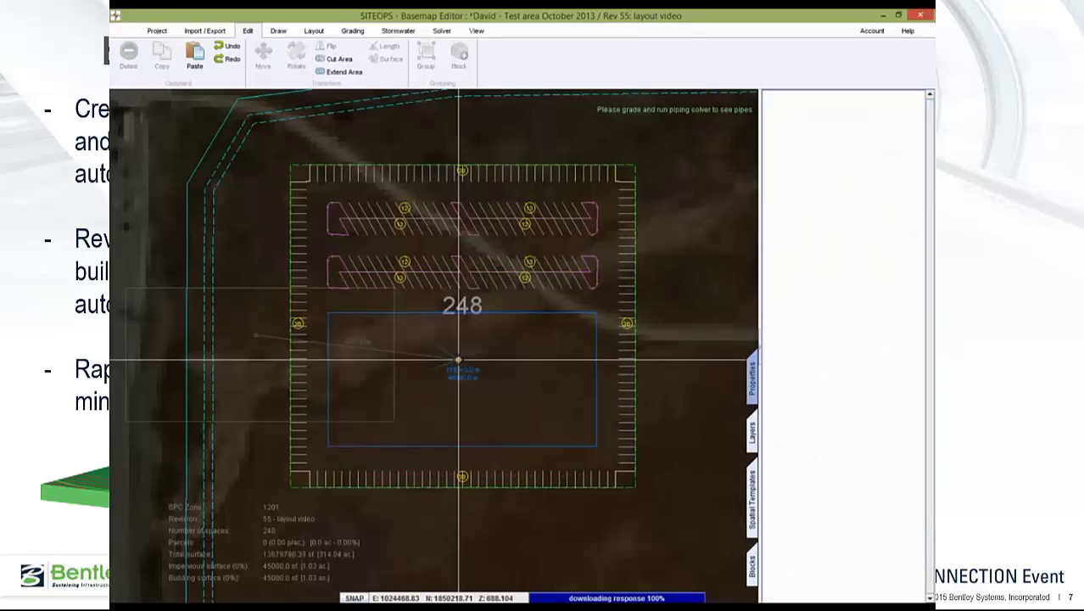
Draw a parking direction path about 139 ft long from the lot's north aisle perpendicular to the building, and shift it slightly east
click(315, 32)
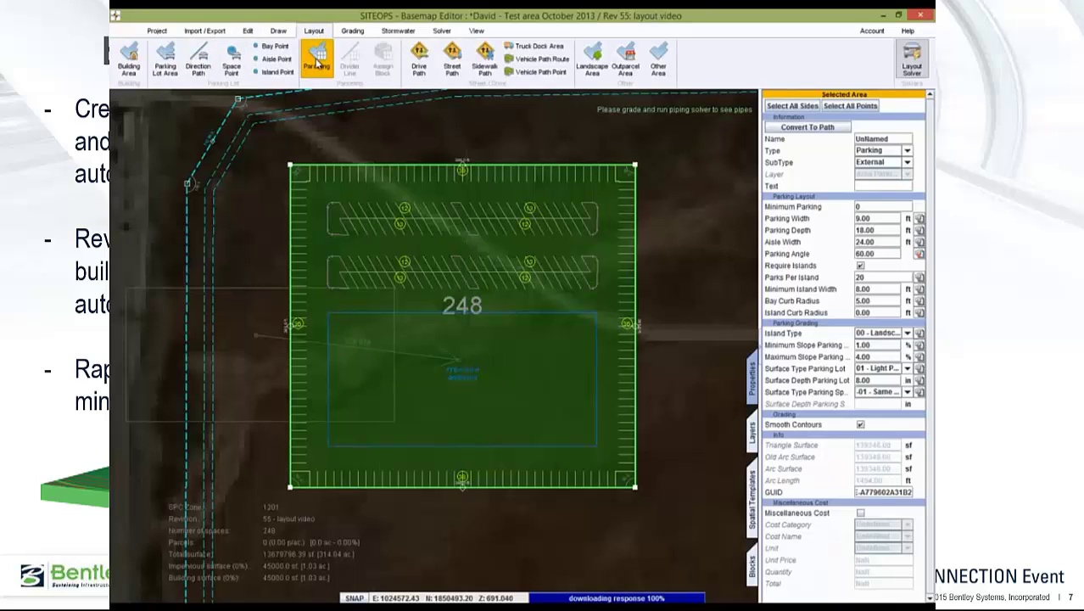
click(197, 61)
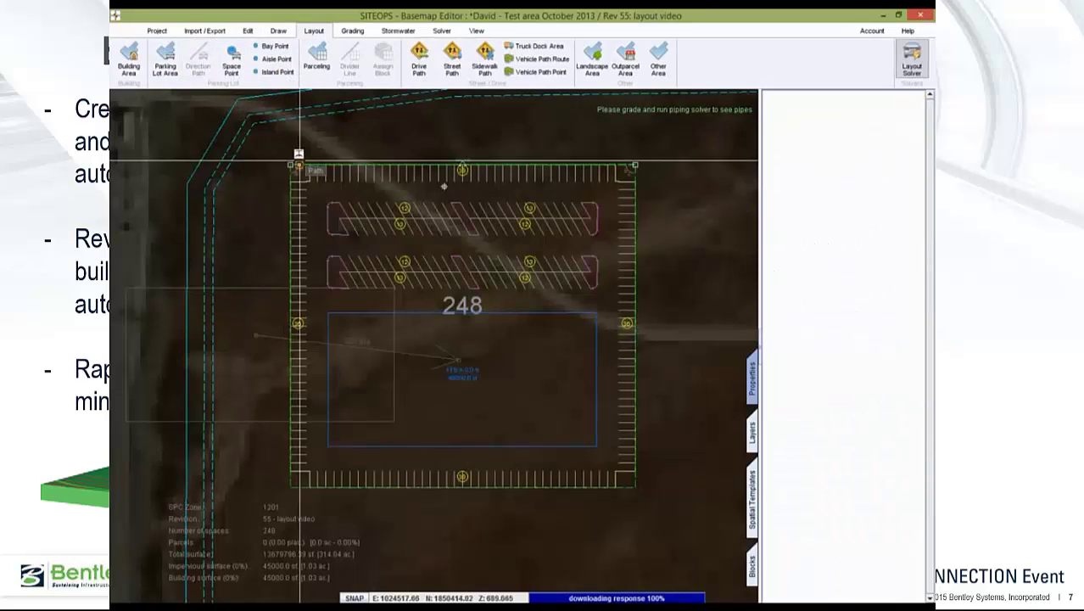
click(465, 188)
right_click(484, 246)
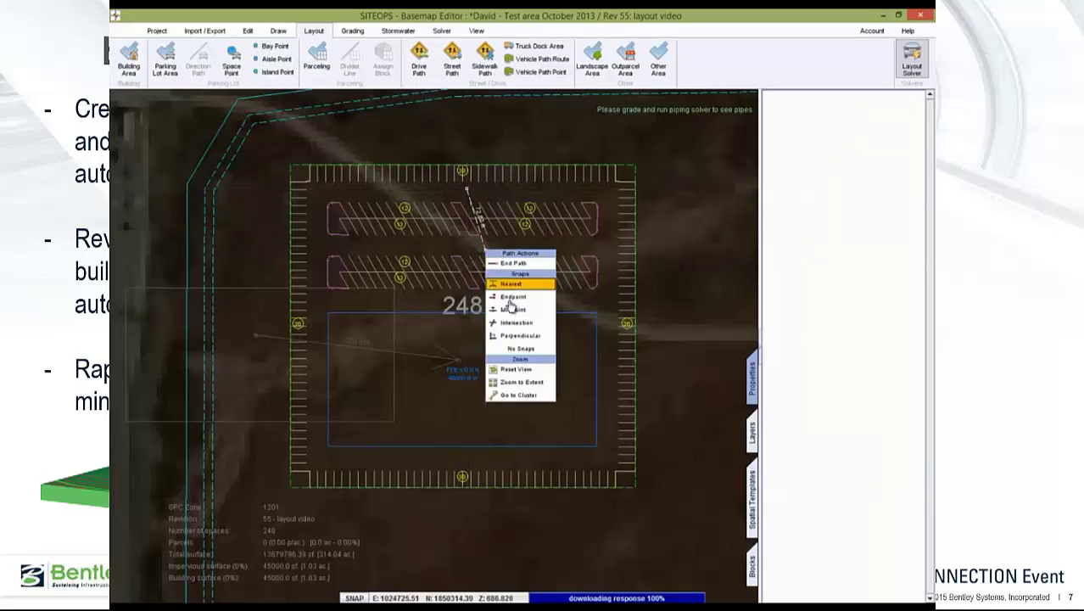
click(517, 346)
right_click(500, 284)
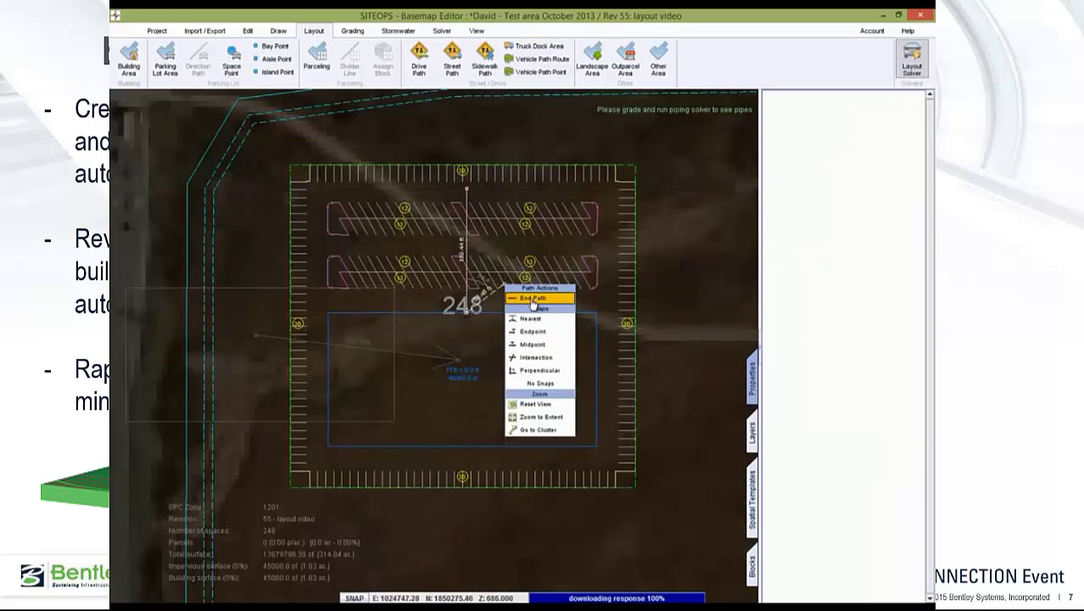
click(529, 297)
click(467, 246)
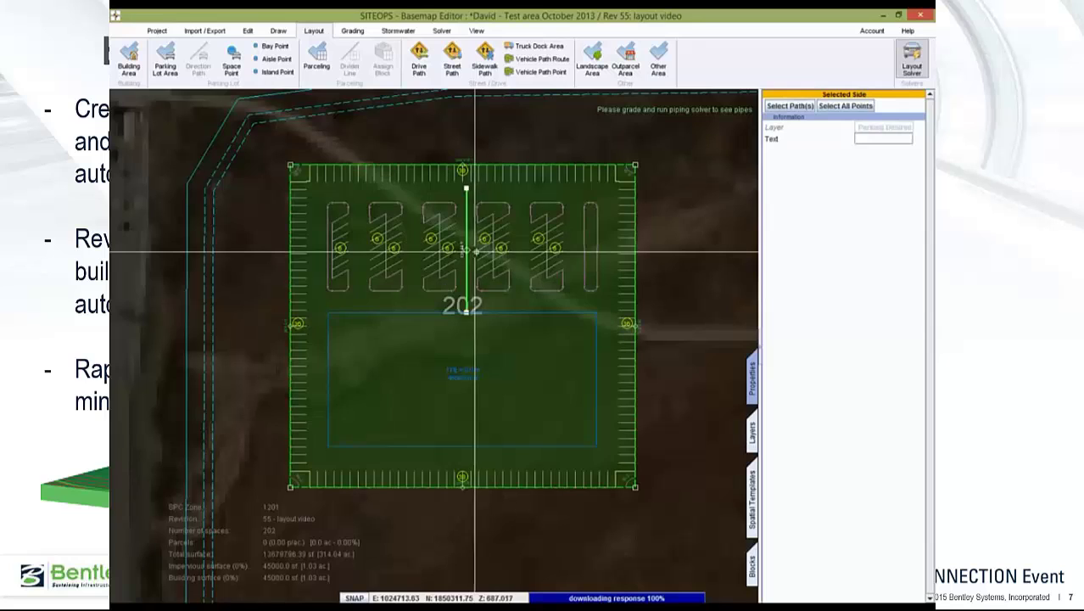
drag(473, 241, 484, 242)
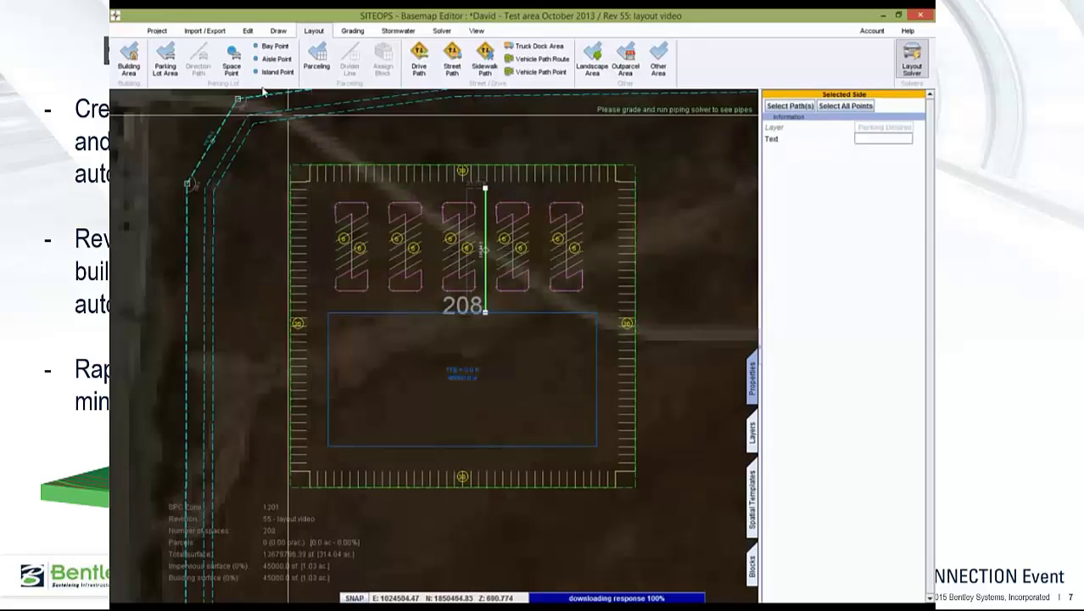
Add a bay point to the second parking bay from the west and set its median width to 5 ft
click(269, 47)
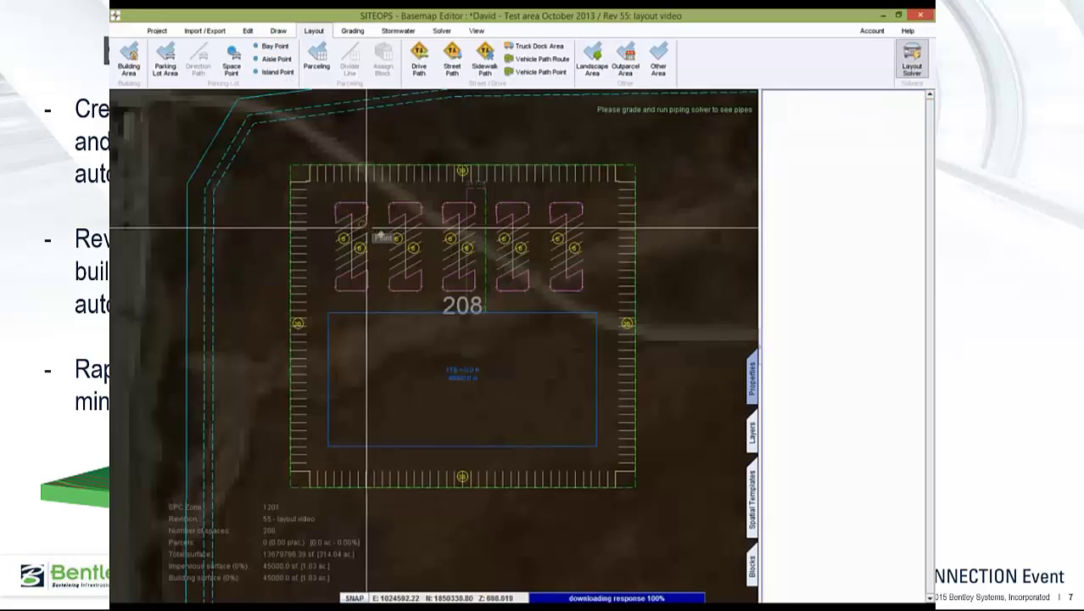
click(407, 246)
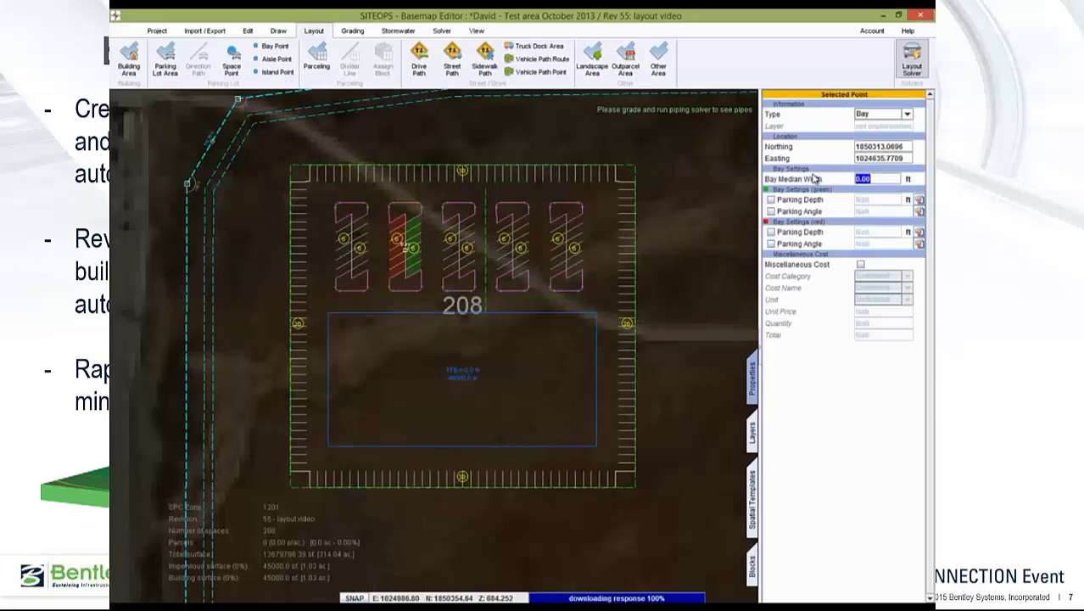
text(5)
key(Return)
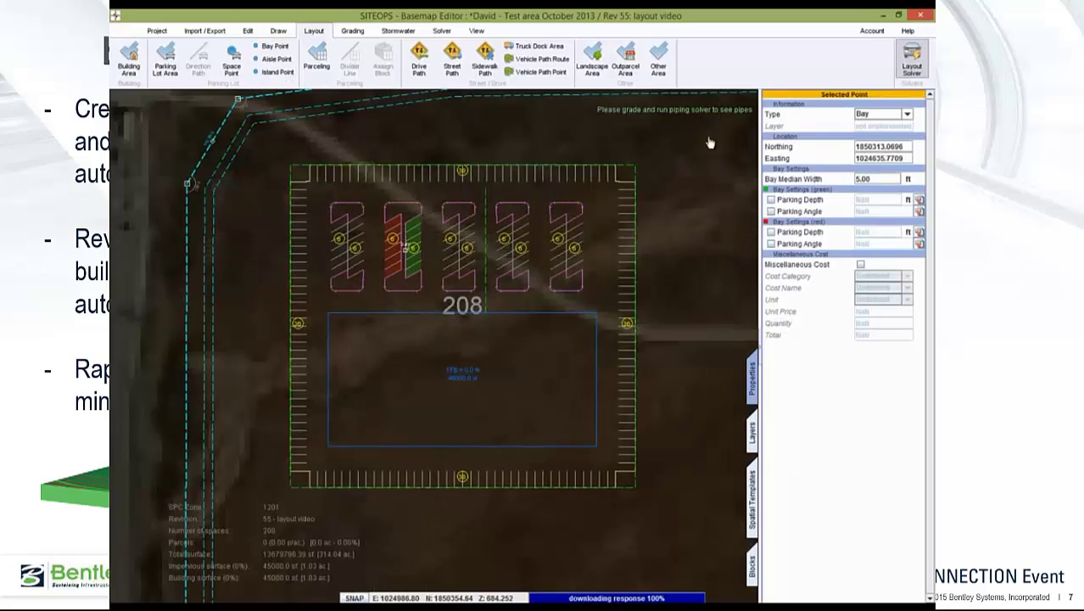
Add a bay point to the fourth parking bay from the west and set its median width to 5 ft
click(270, 48)
click(526, 243)
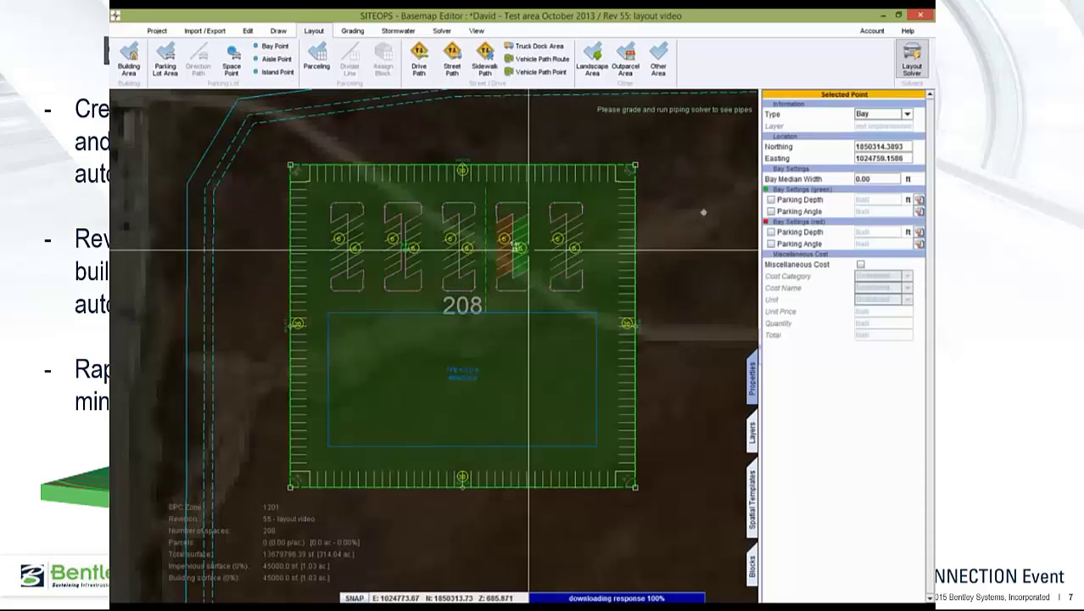
text(5)
key(Return)
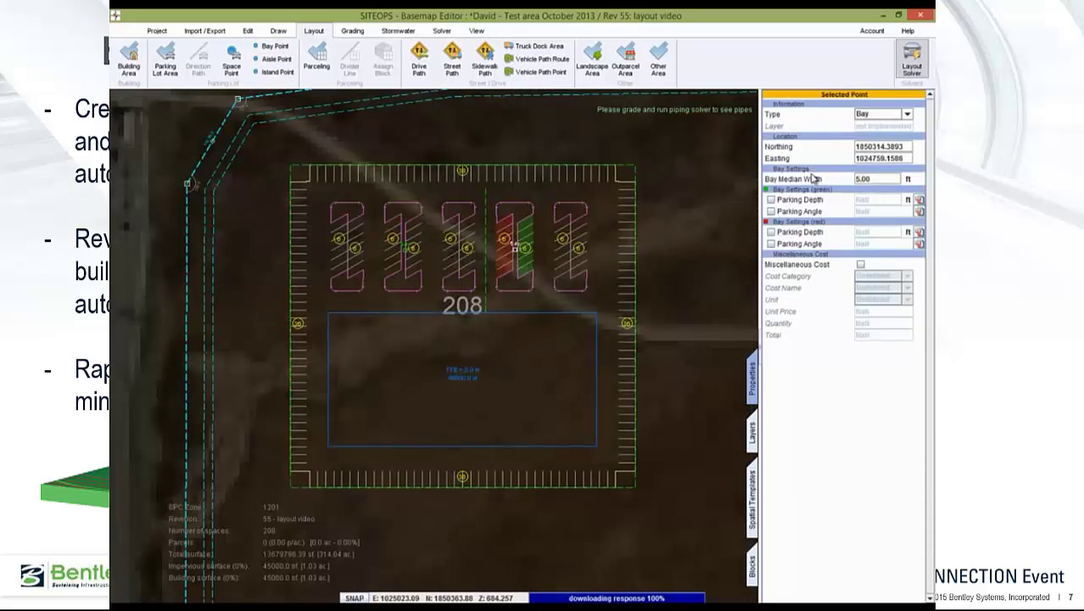
click(674, 230)
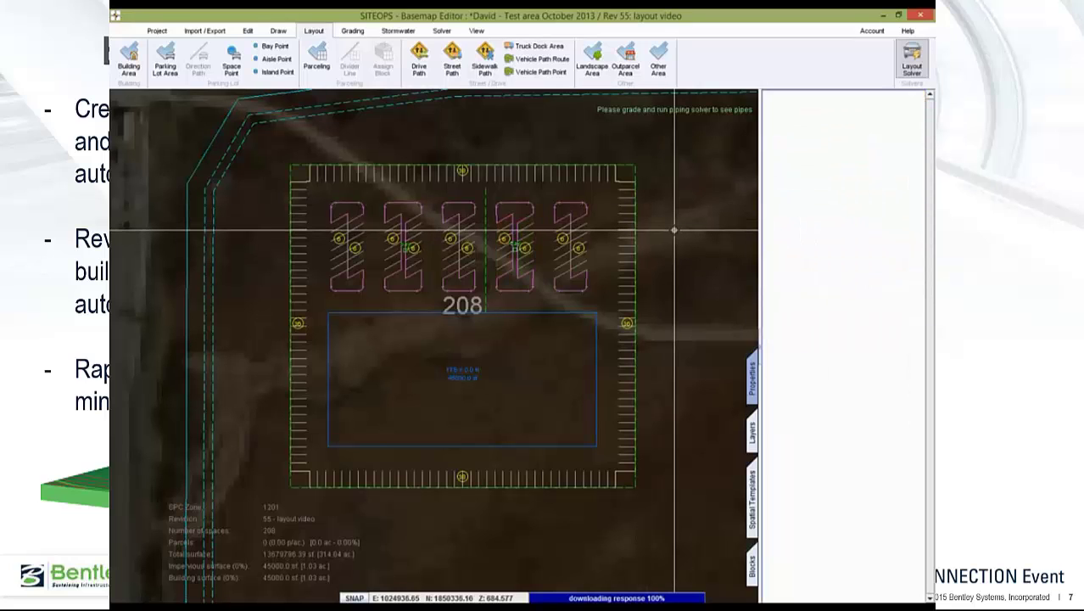
Draw a drive path about 159 ft long from the parking lot's west edge to the road on the west
scroll(674, 230, down, 3)
drag(674, 230, 612, 303)
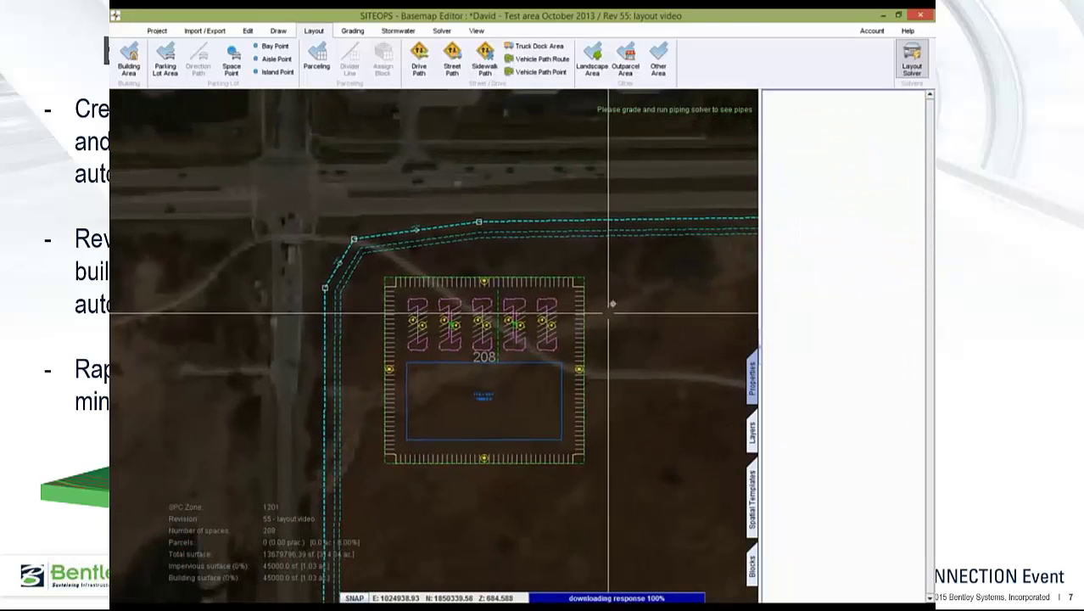
click(419, 61)
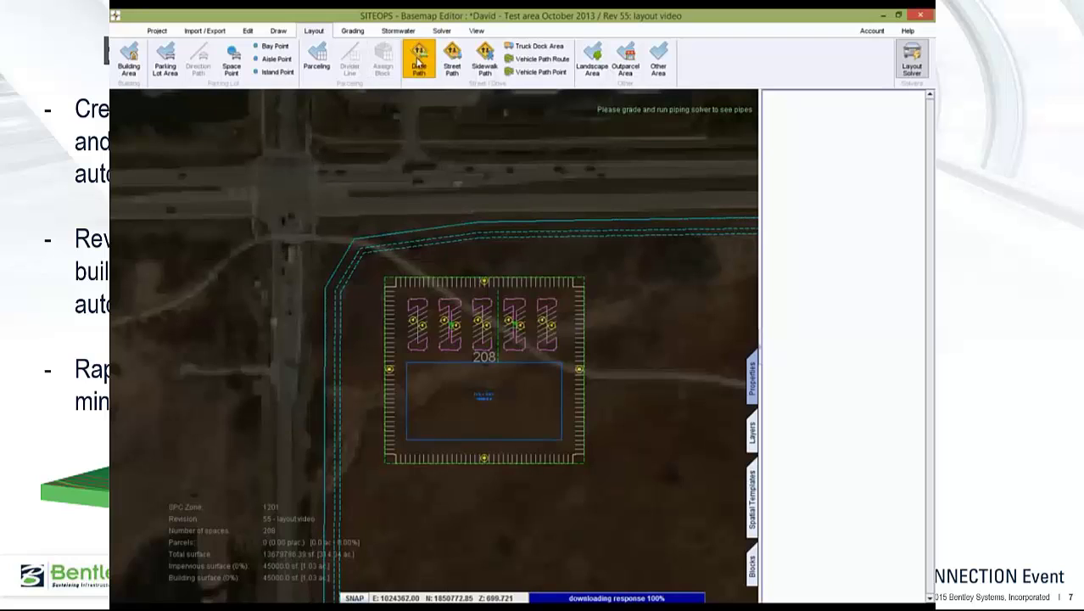
click(384, 357)
click(302, 357)
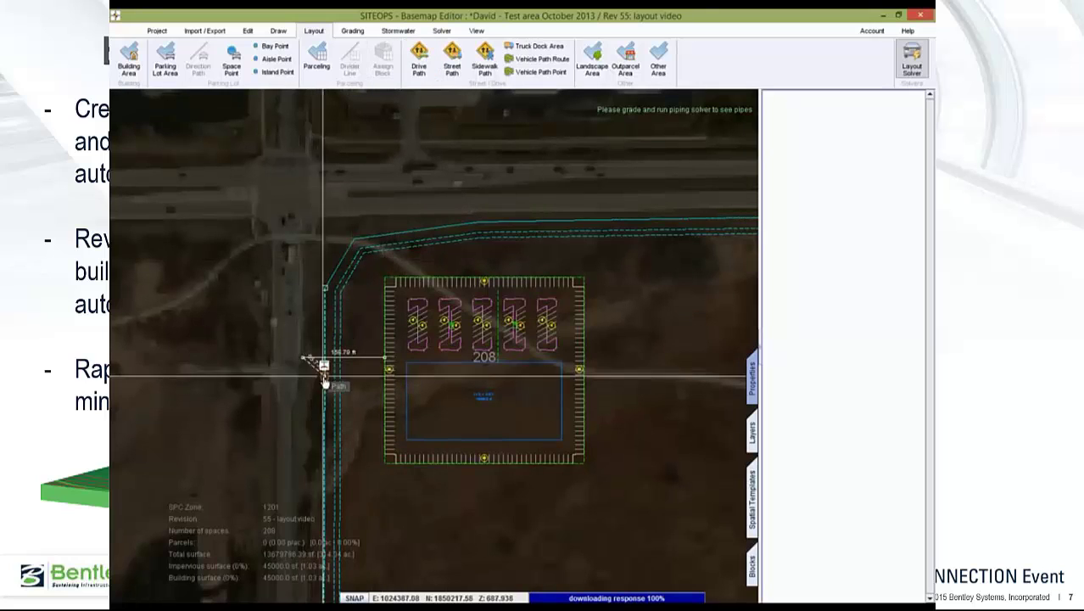
right_click(323, 375)
click(356, 390)
key(Escape)
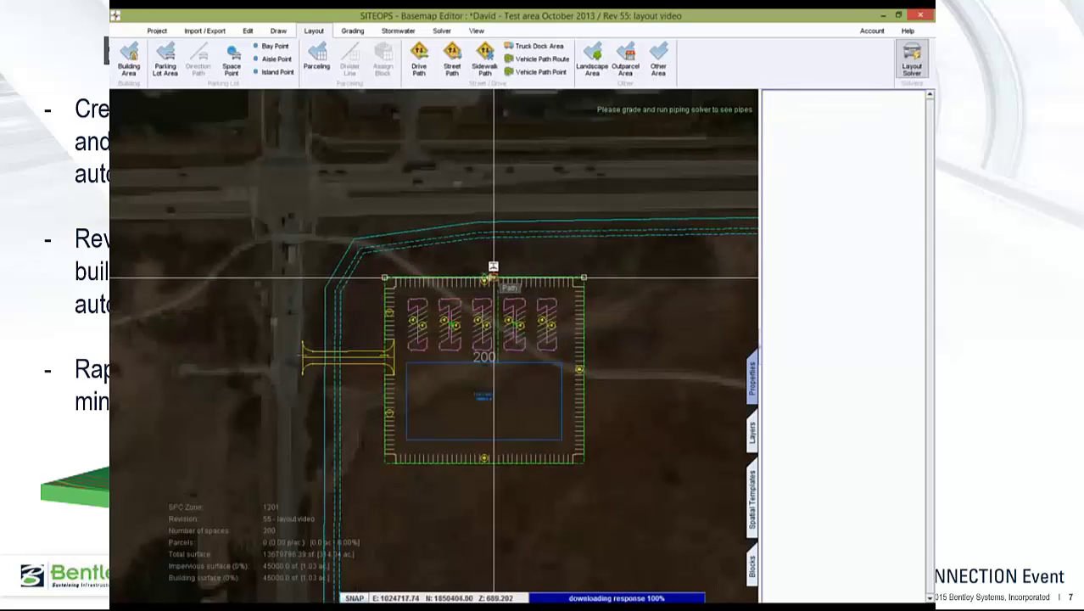
Draw a second drive path from the parking lot's north edge to the road on the north
click(494, 213)
right_click(552, 249)
click(572, 260)
scroll(416, 254, up, 5)
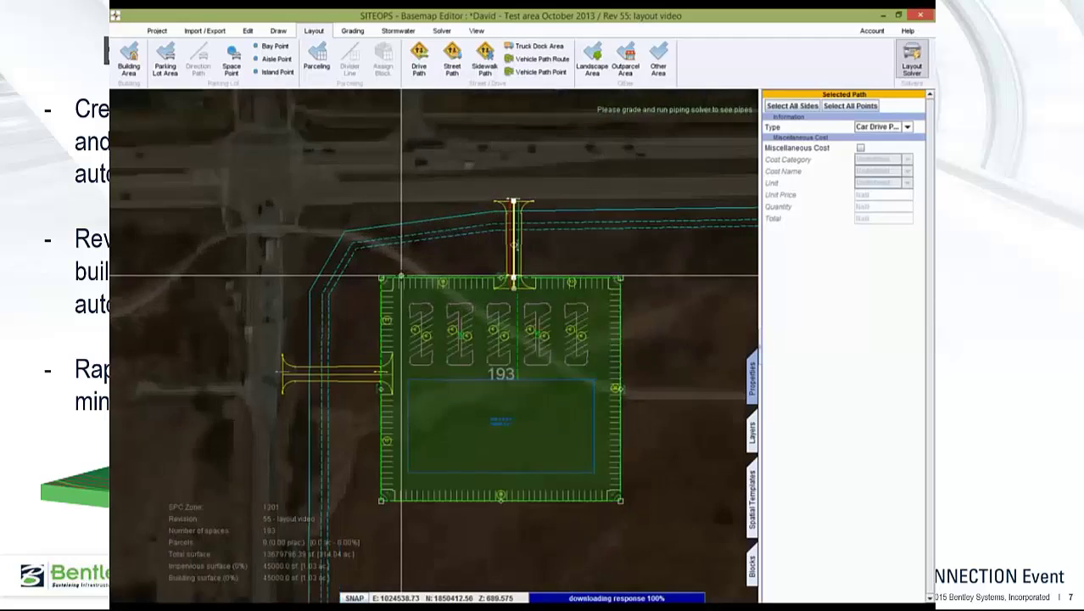
key(Escape)
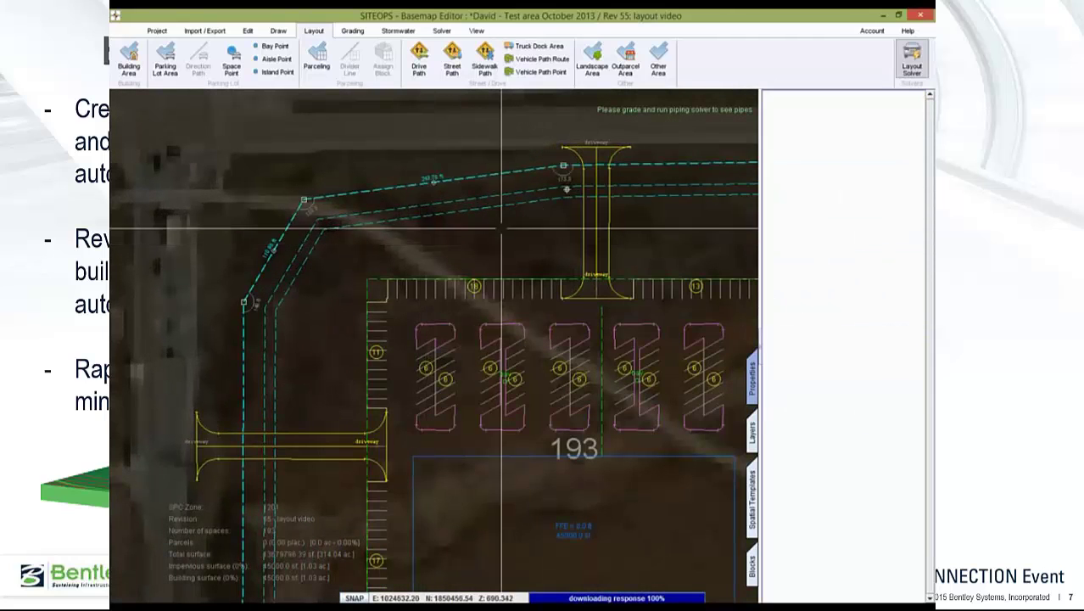
Set the entrance and exit flare radii at the road end of the west driveway to 35 ft
click(199, 442)
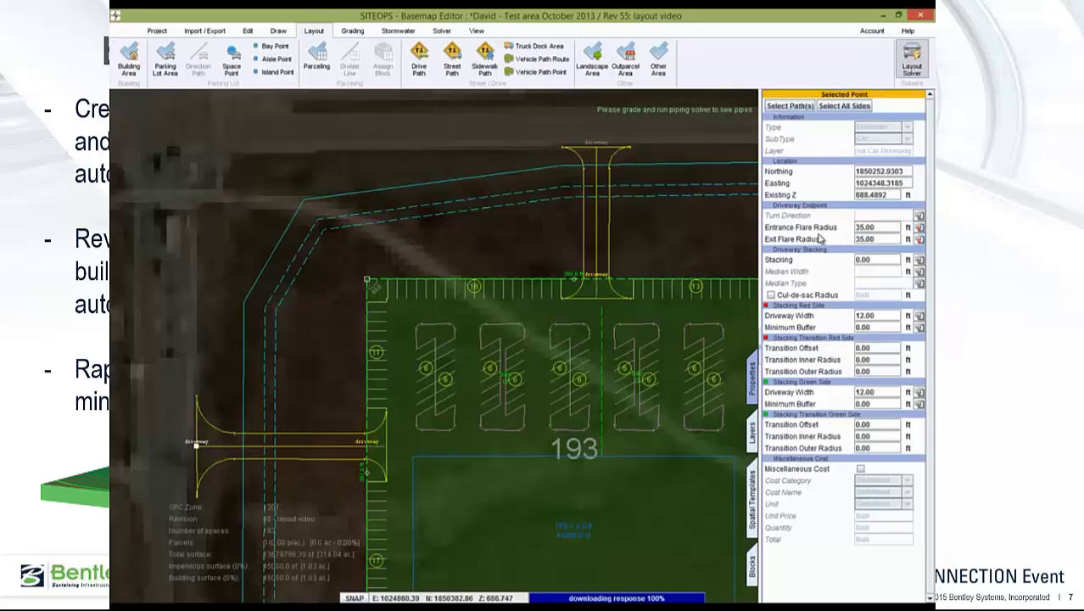
scroll(549, 384, down, 5)
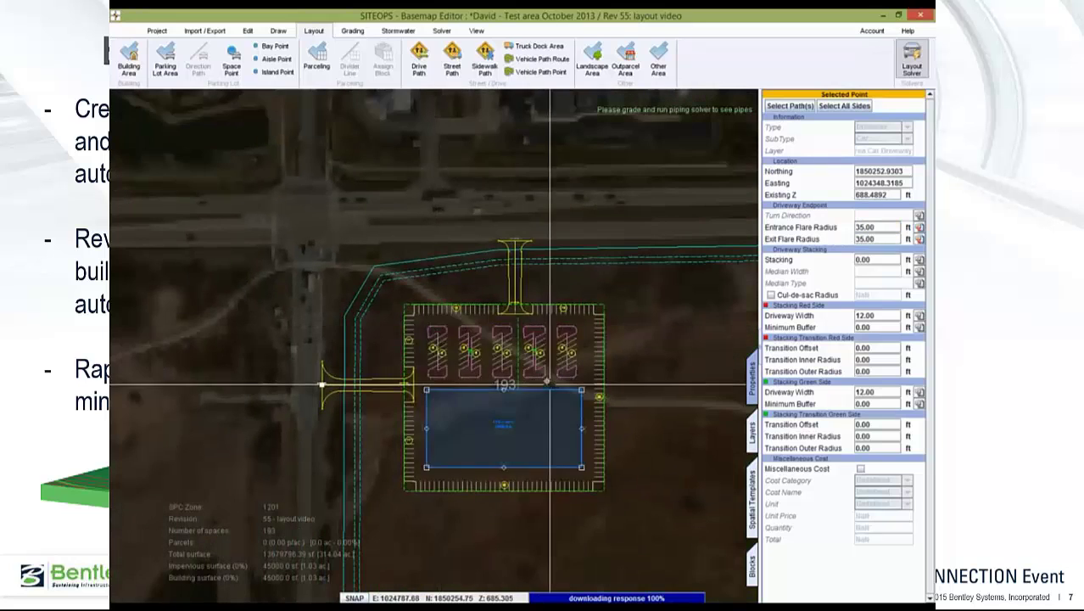
middle_drag(549, 384, 466, 335)
key(Escape)
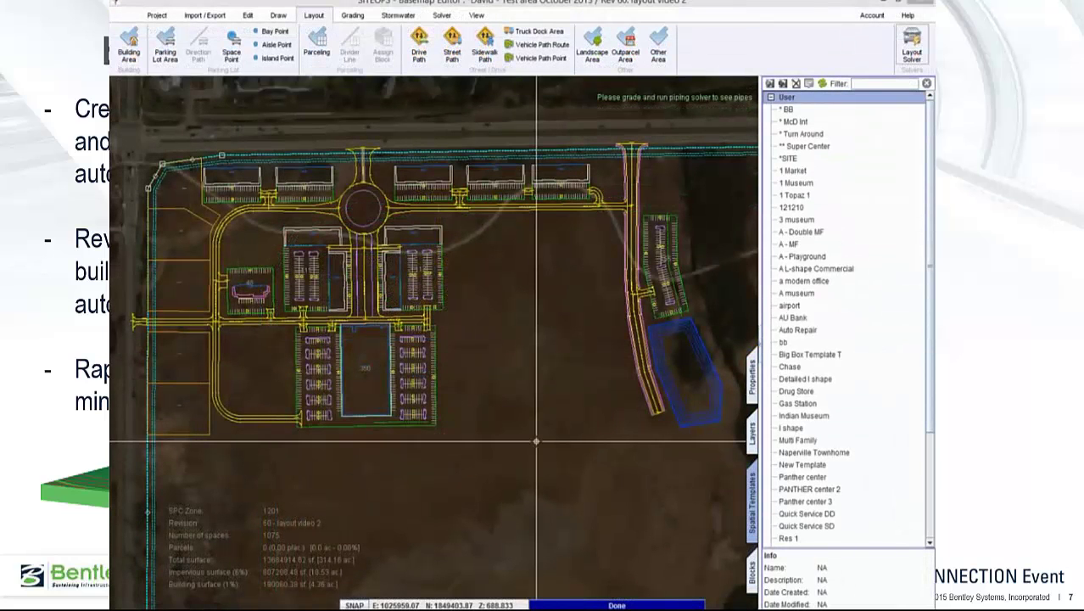
click(377, 369)
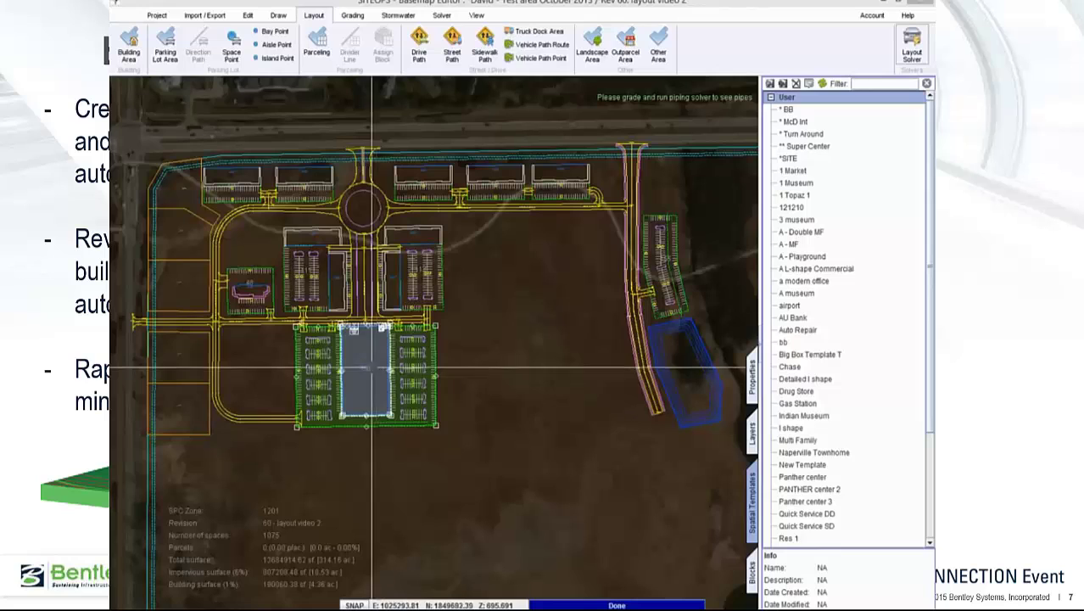
key(Escape)
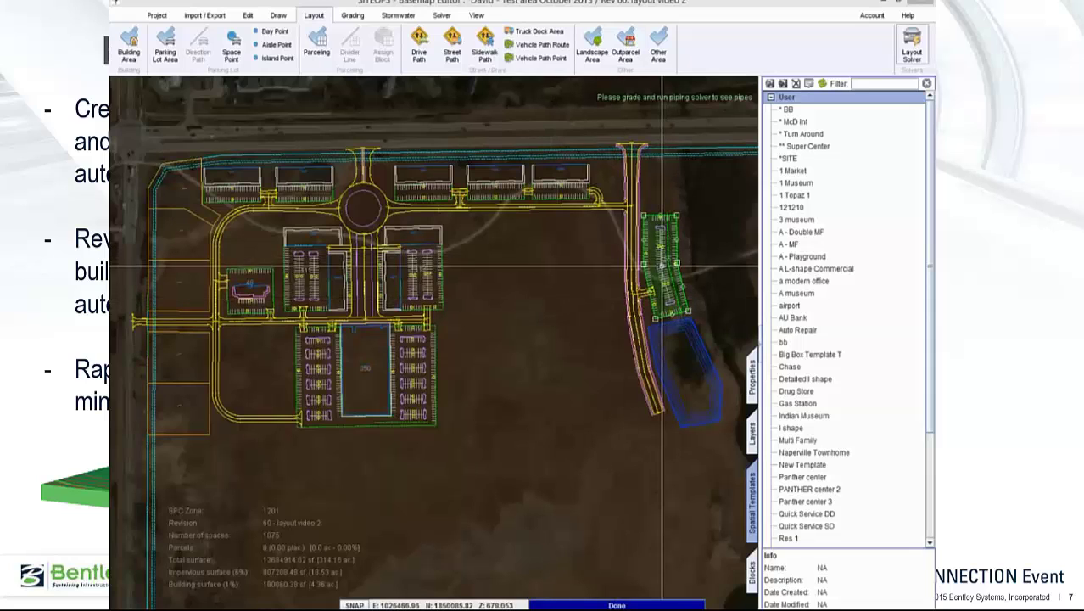
click(676, 356)
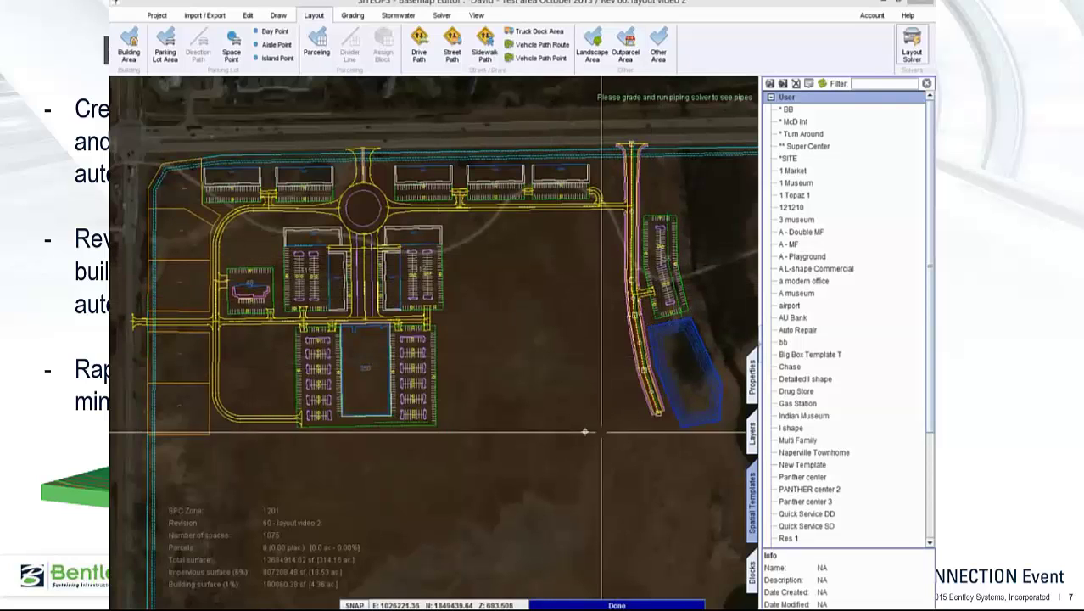
click(591, 282)
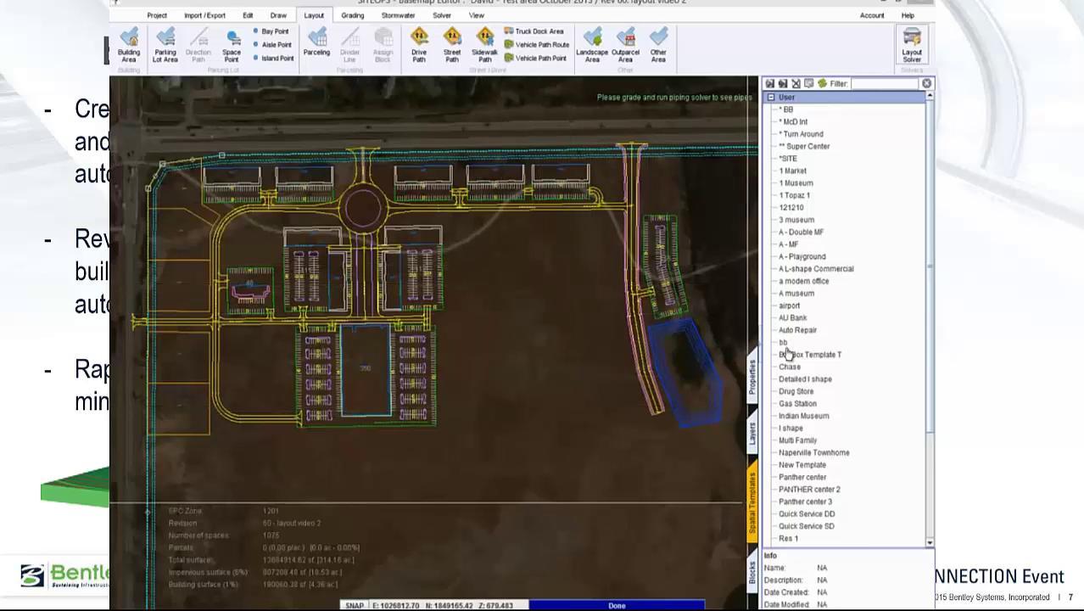
Place the ** Super Center template in the open ground west of the eastern street and rotate it so its parking area faces north
click(807, 148)
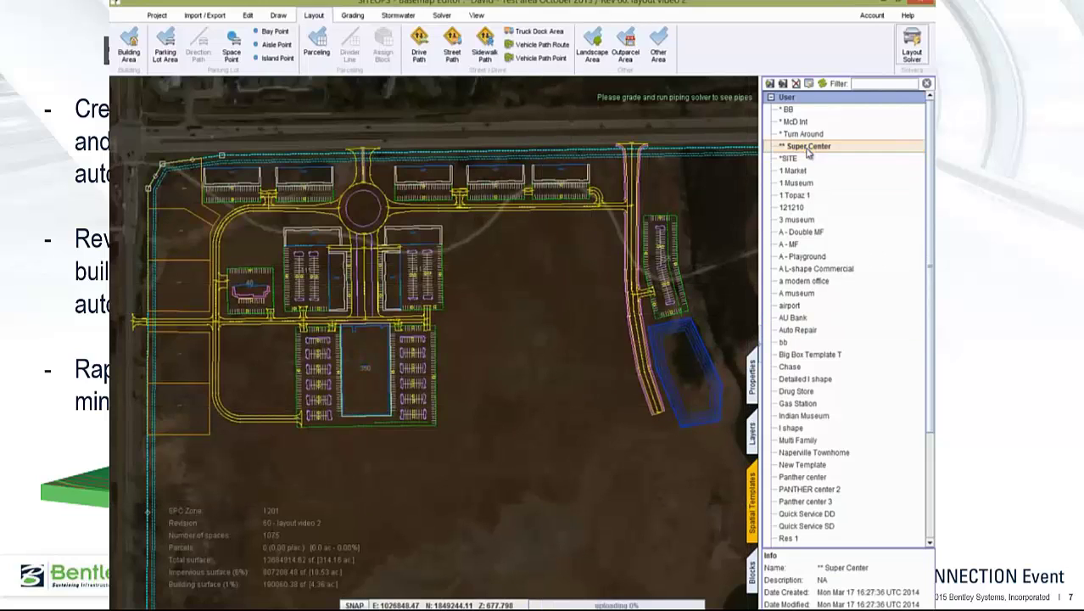
click(528, 384)
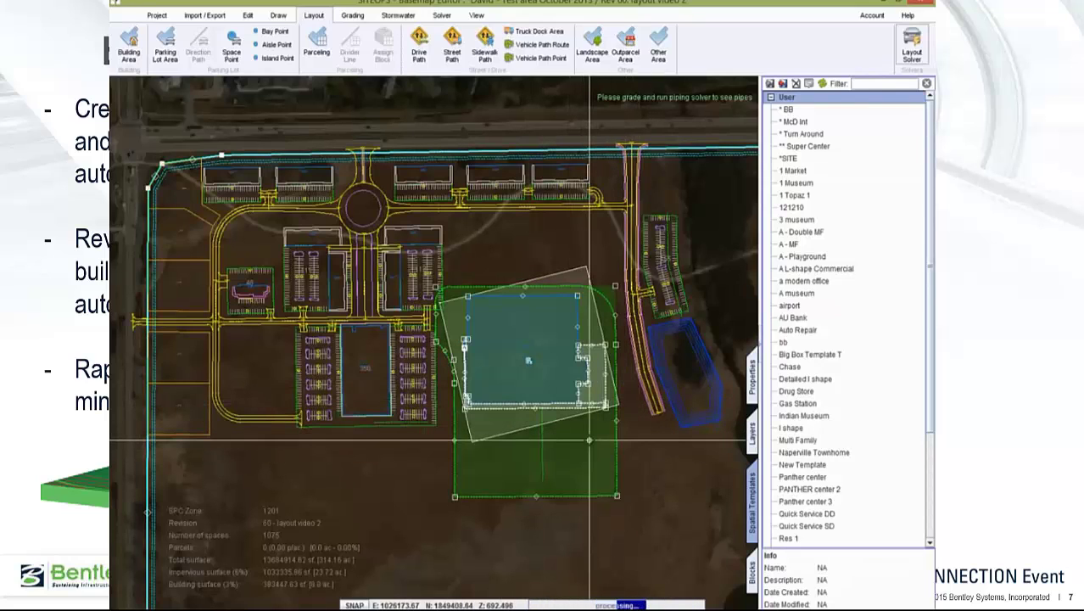
click(527, 357)
click(247, 15)
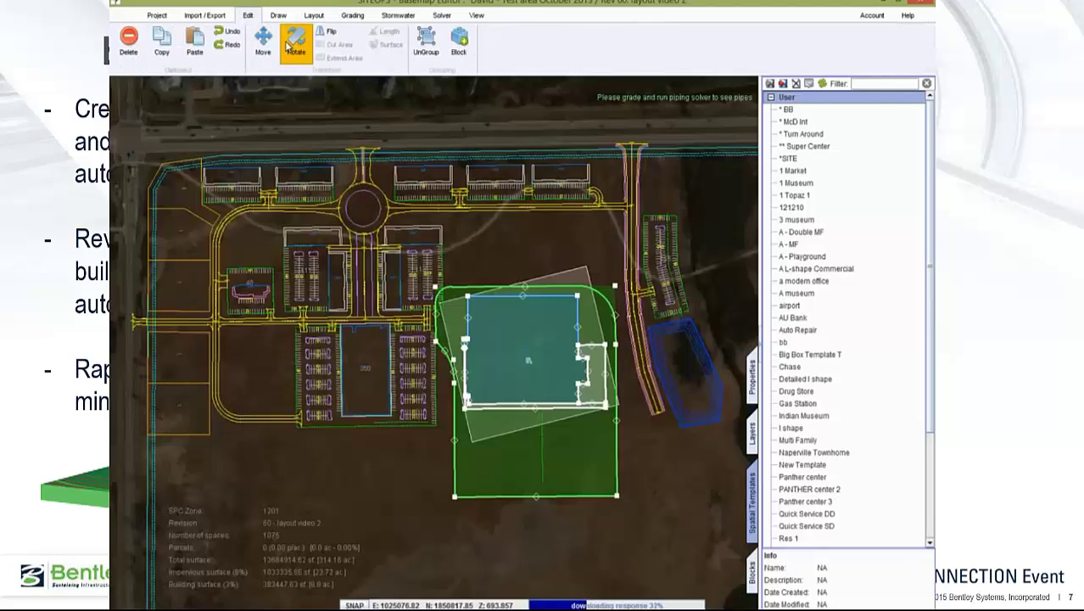
click(532, 460)
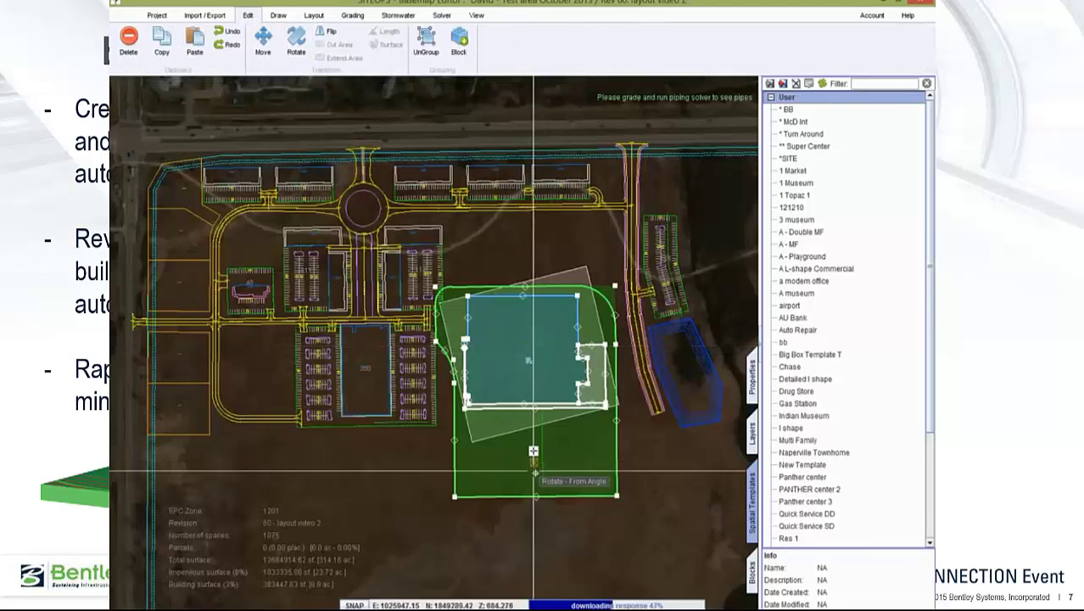
click(532, 461)
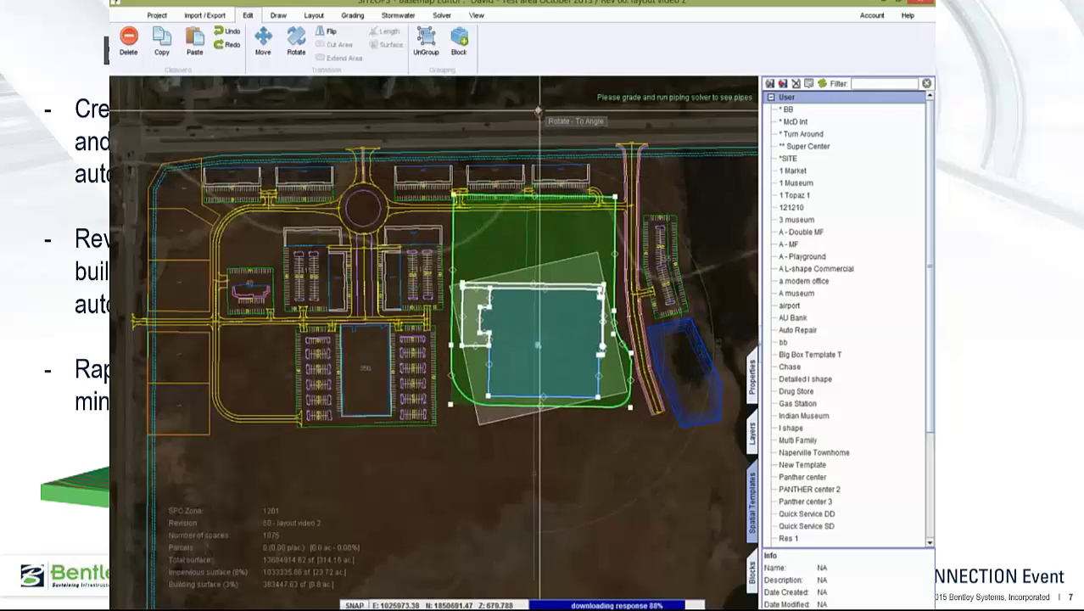
click(531, 111)
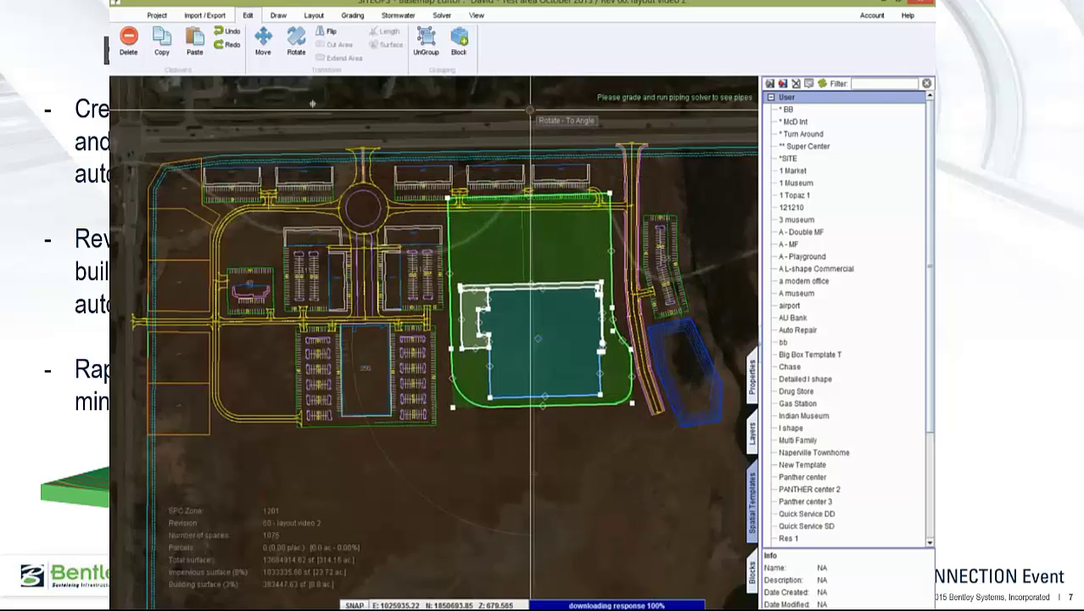
Move the Super Center slightly south, clear of the east-west street, and run the Layout Solver to generate its parking
click(266, 47)
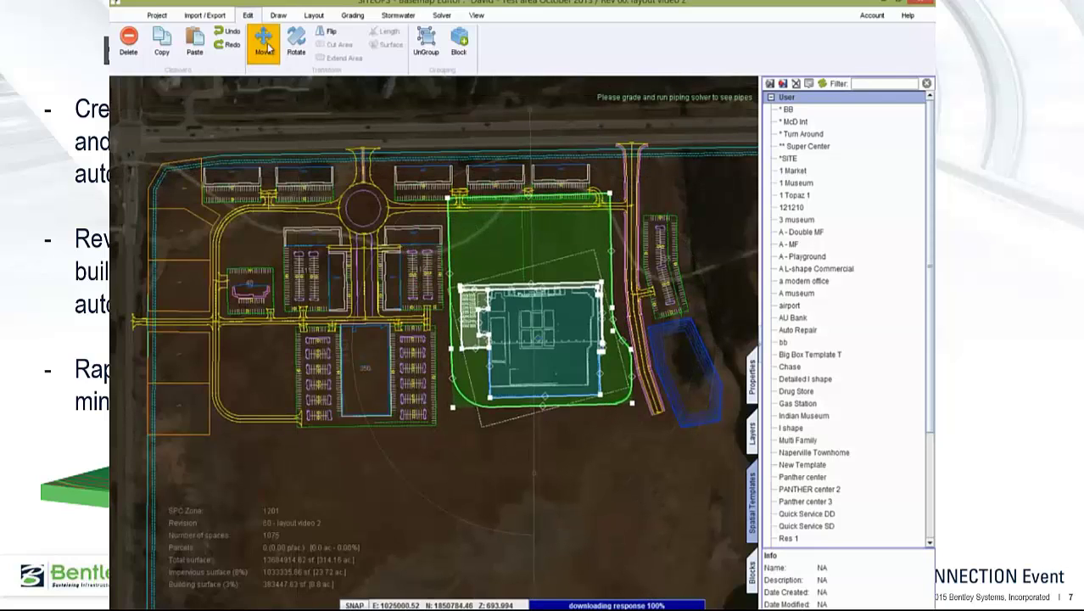
click(509, 246)
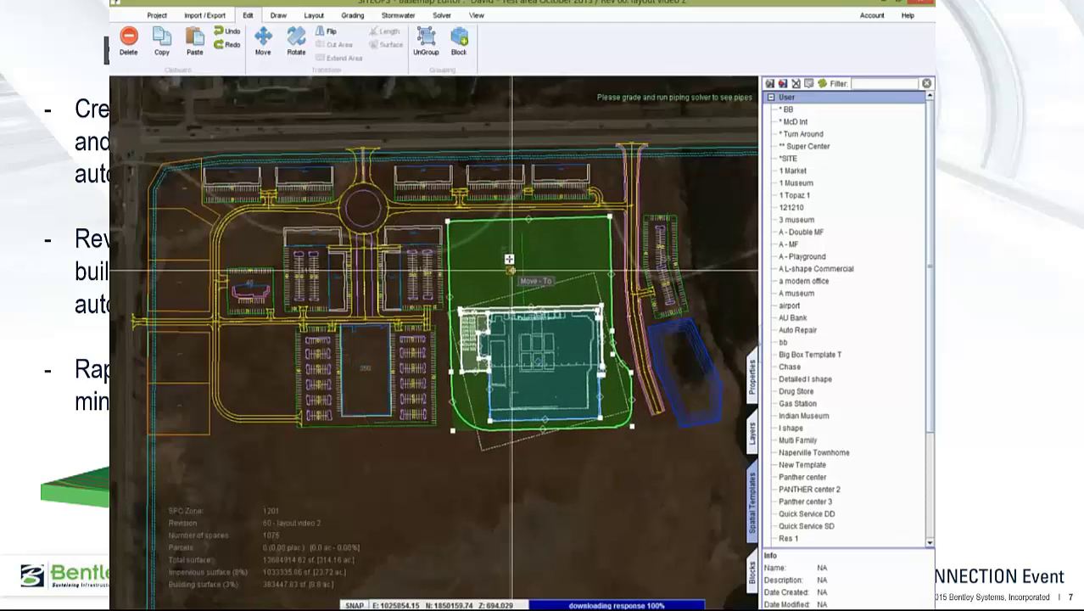
click(512, 270)
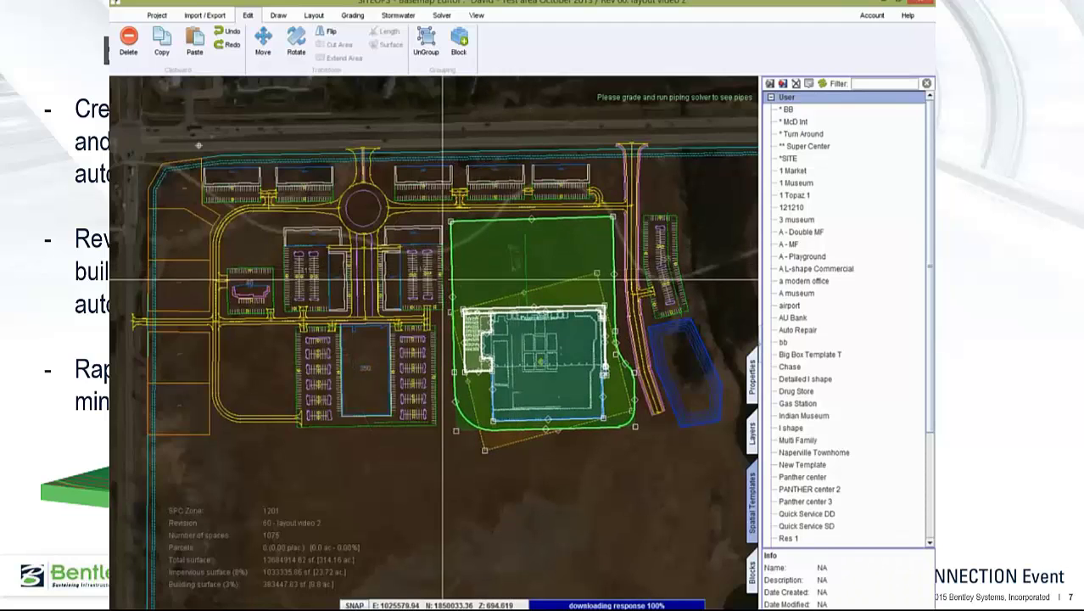
click(314, 15)
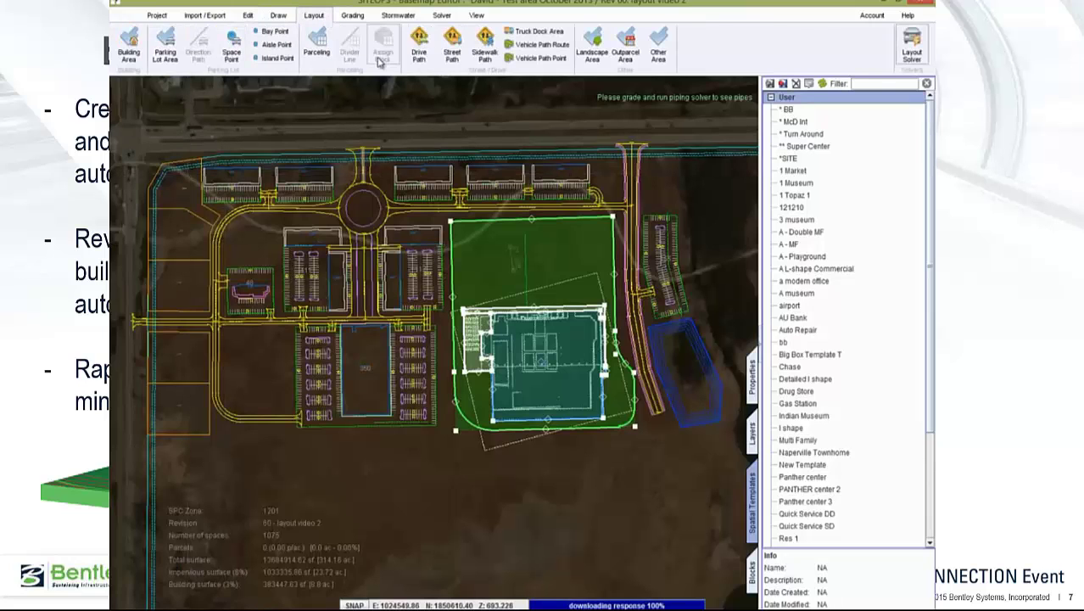
click(912, 51)
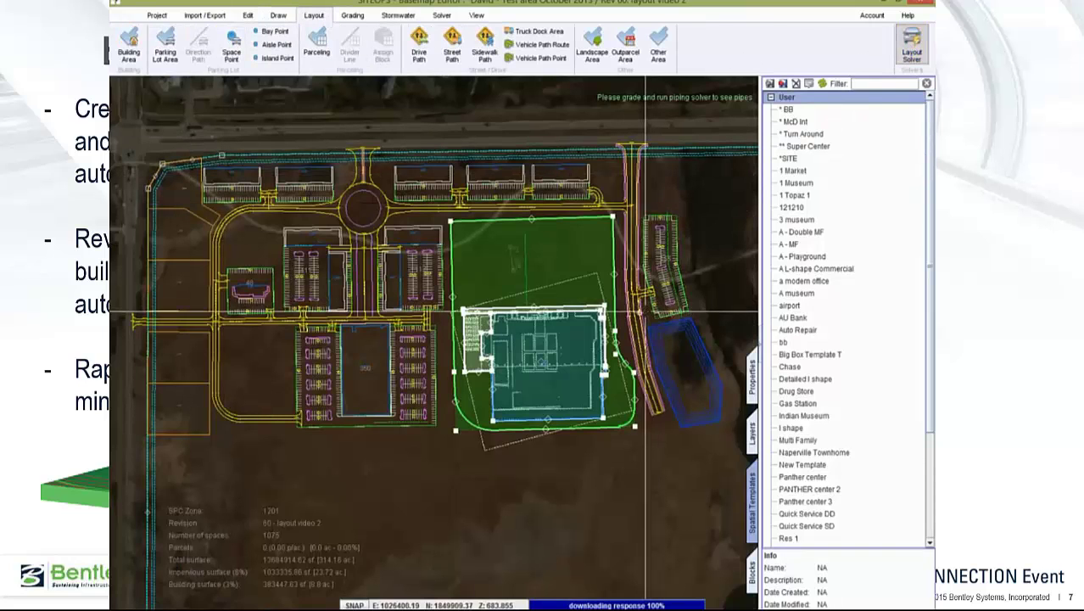
Draw a driveway from the eastern street to the Super Center lot's east edge, opposite the existing driveway across the street
scroll(623, 325, up, 5)
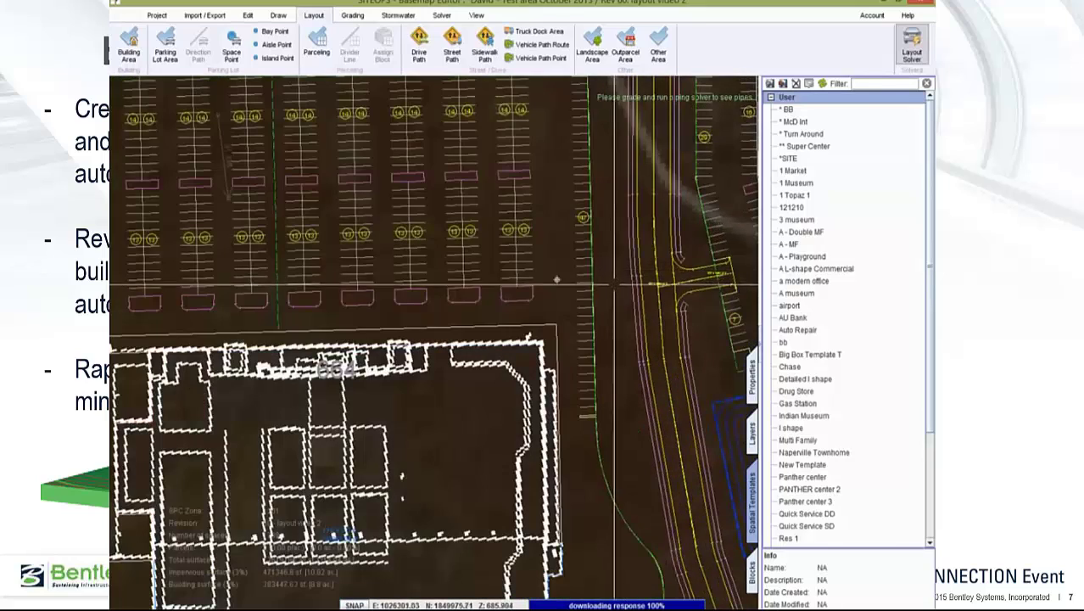
click(448, 47)
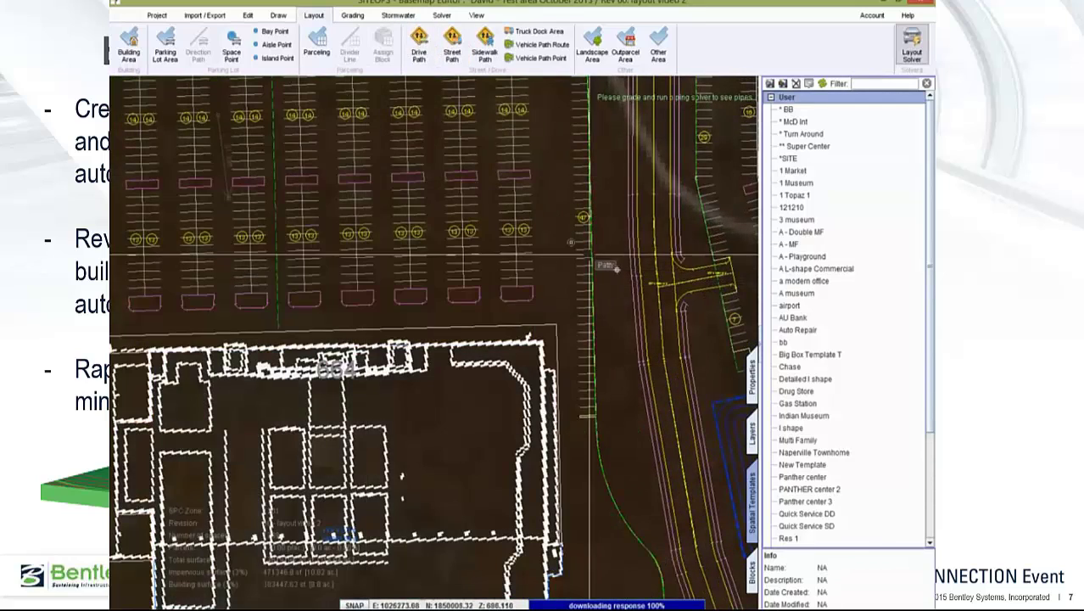
click(658, 287)
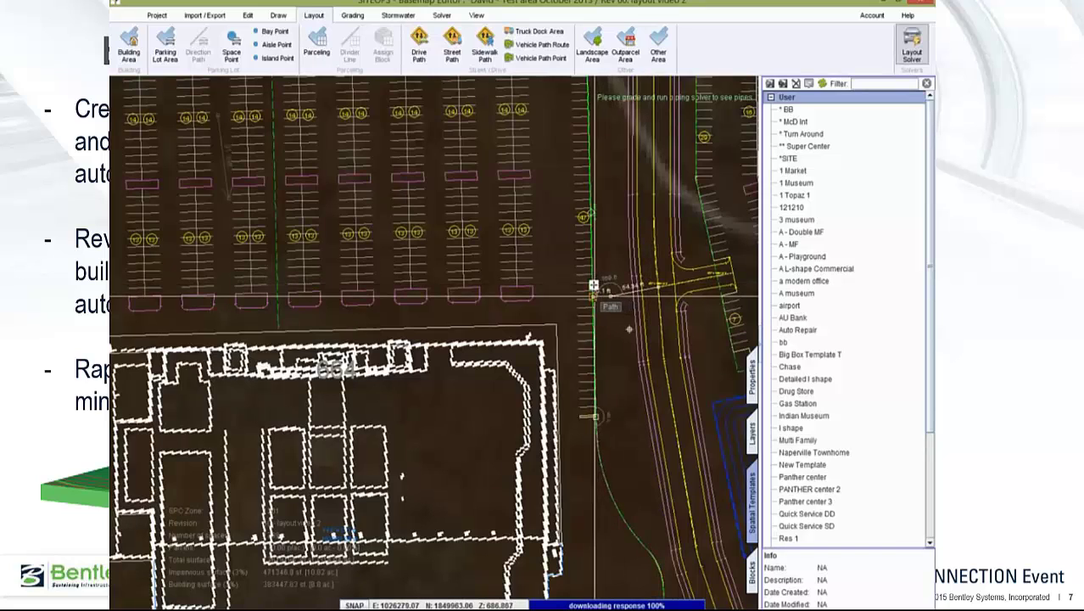
right_click(629, 328)
click(651, 346)
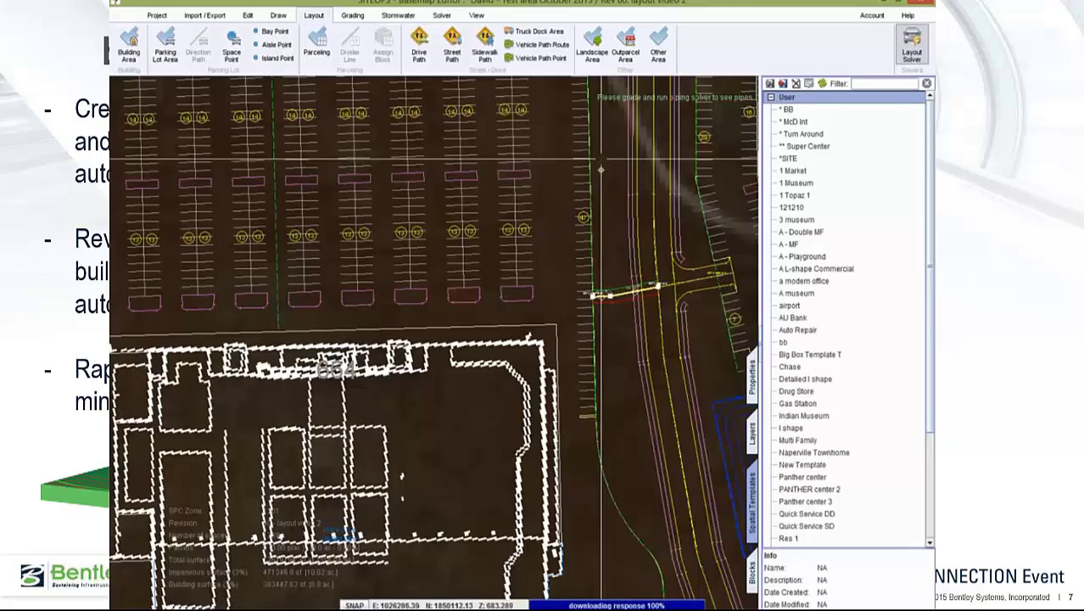
Draw a driveway from the east-west street to the Super Center lot's north edge, opposite the curved driveway of the easternmost small lot
scroll(601, 168, up, 5)
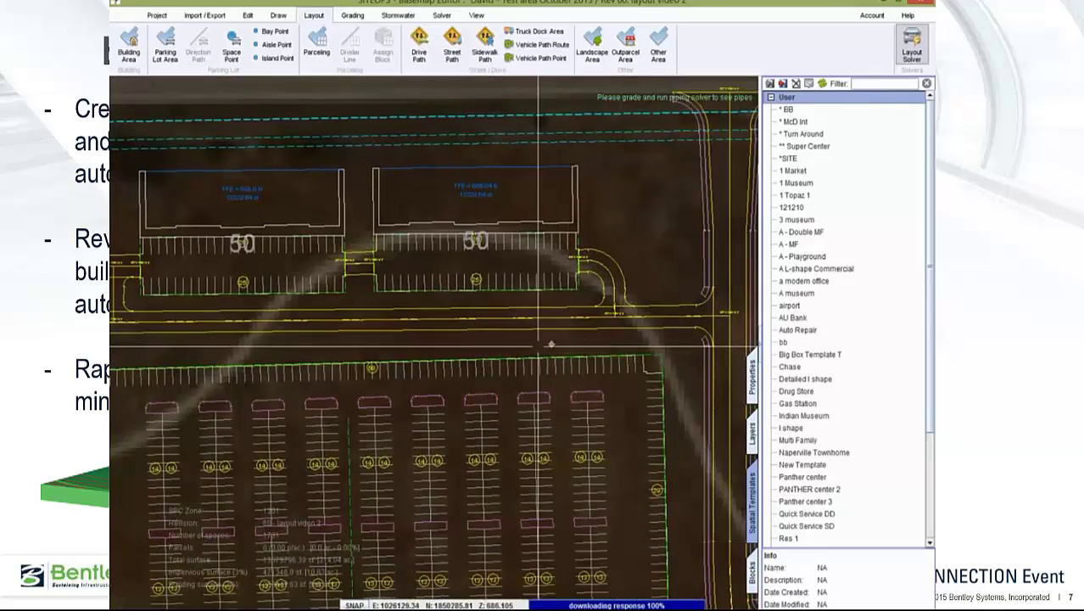
middle_drag(539, 343, 610, 333)
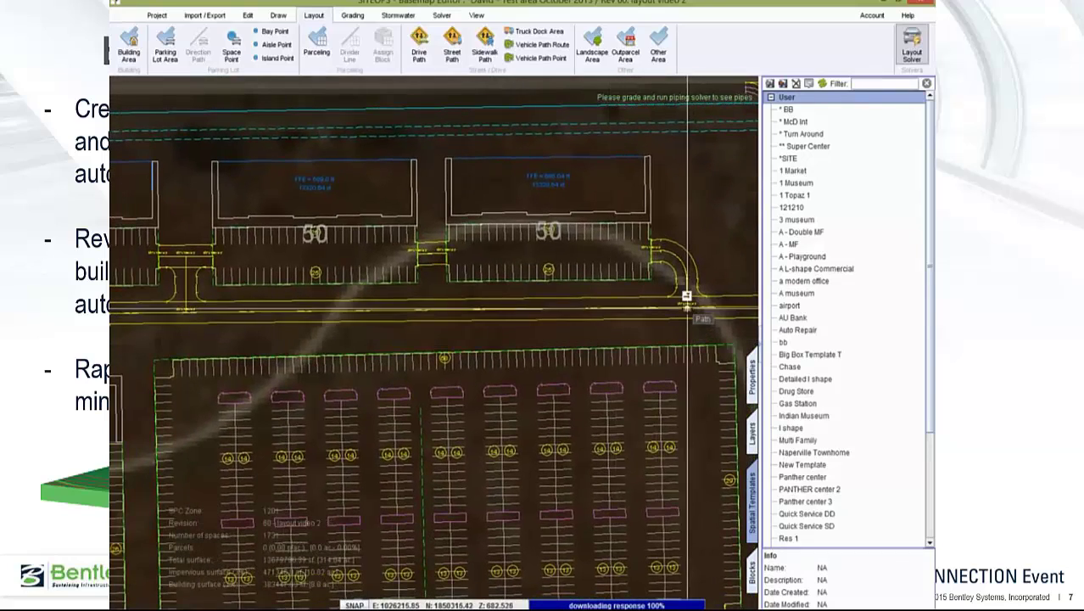
right_click(700, 330)
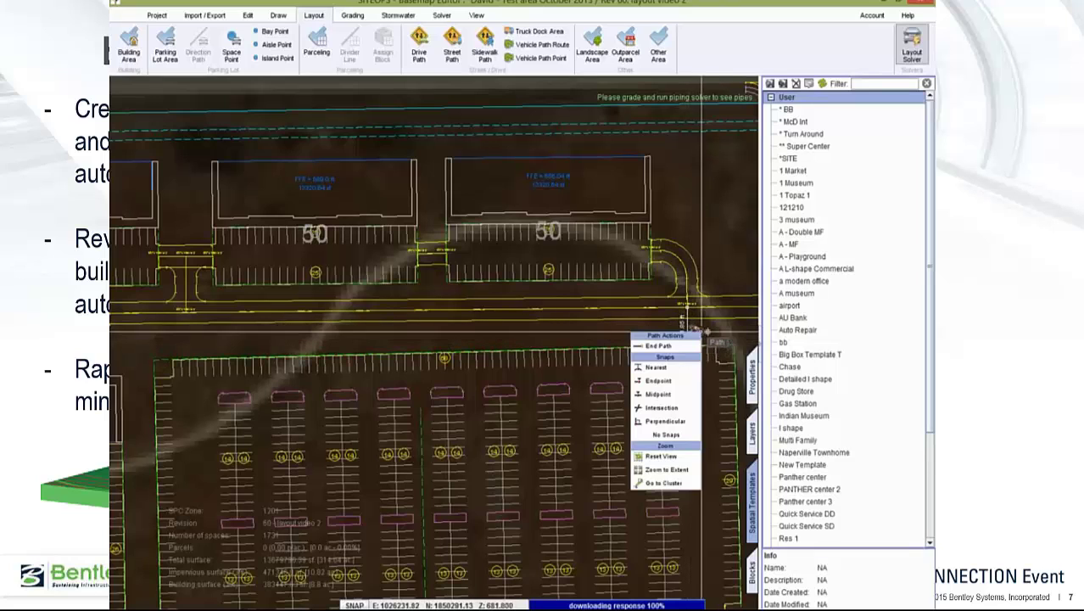
click(666, 346)
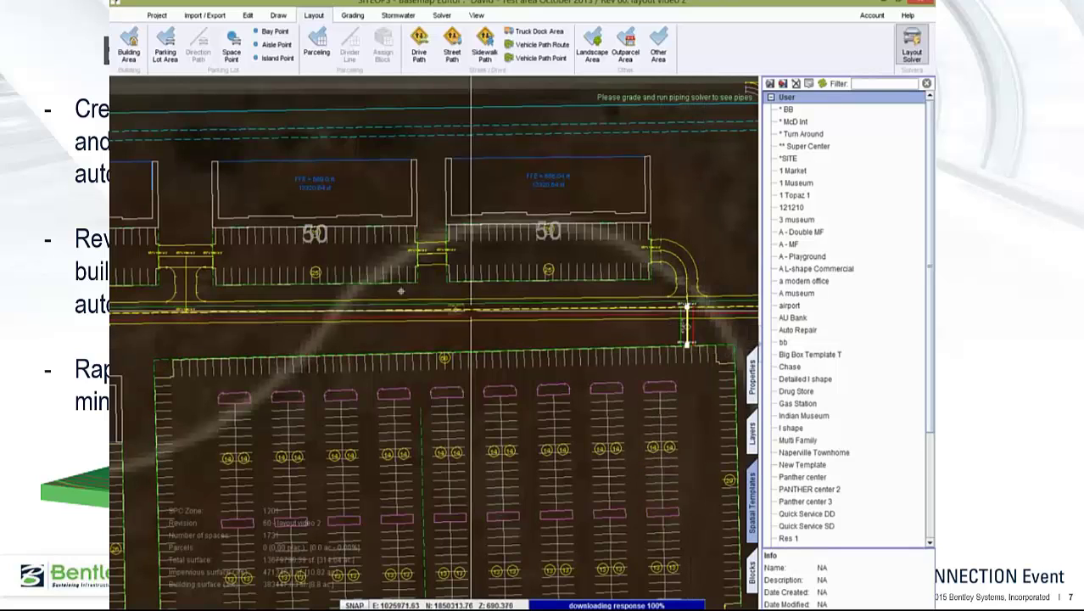